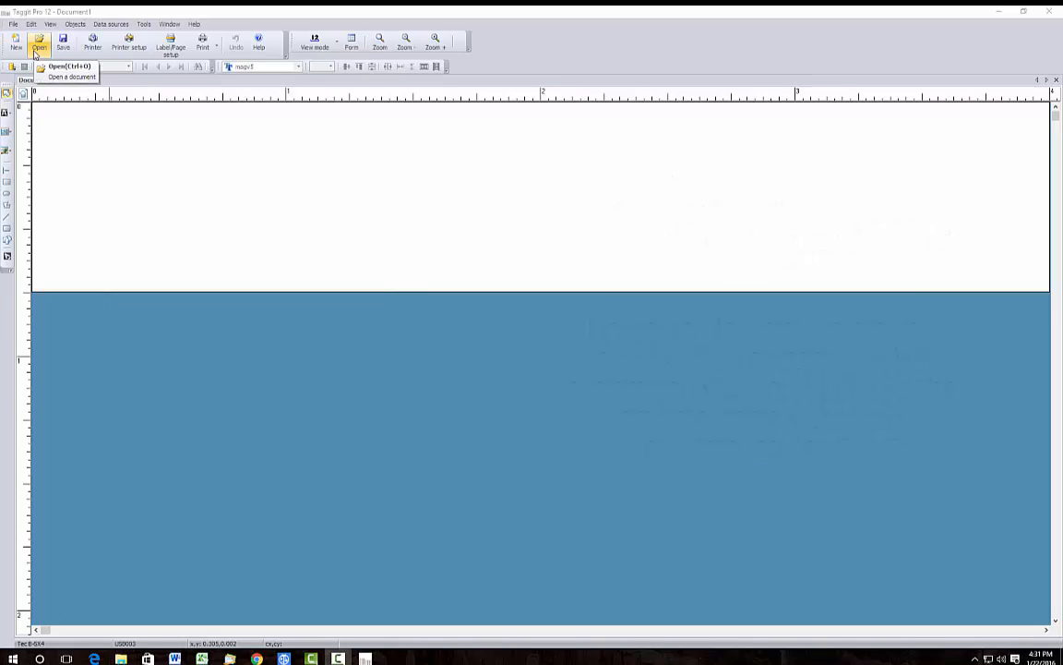
left_click(37, 46)
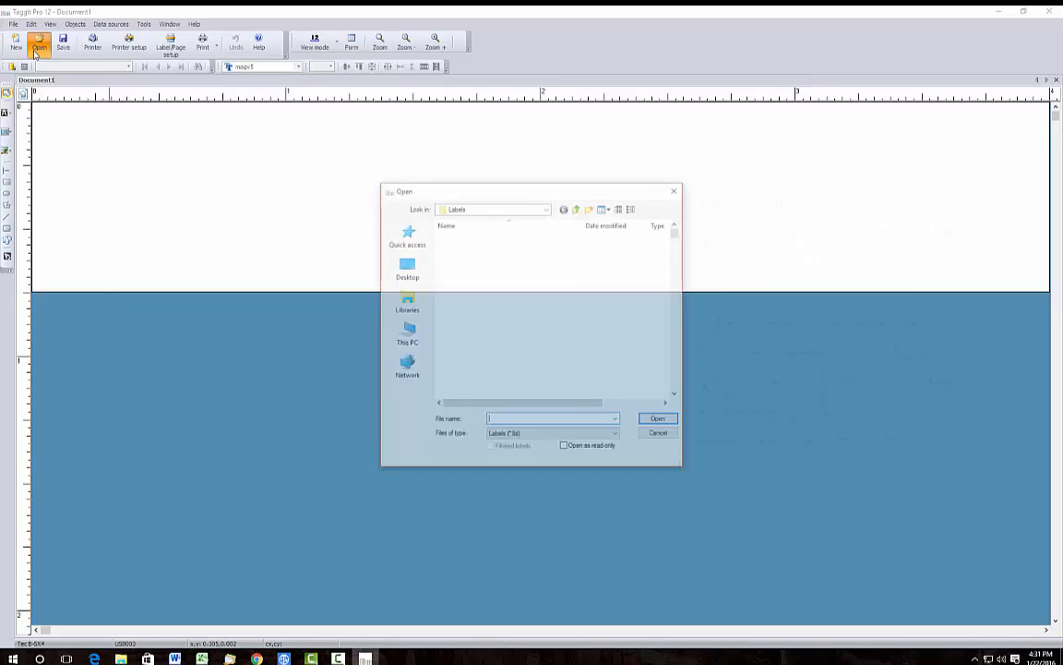
scroll(451, 351, "up", 1)
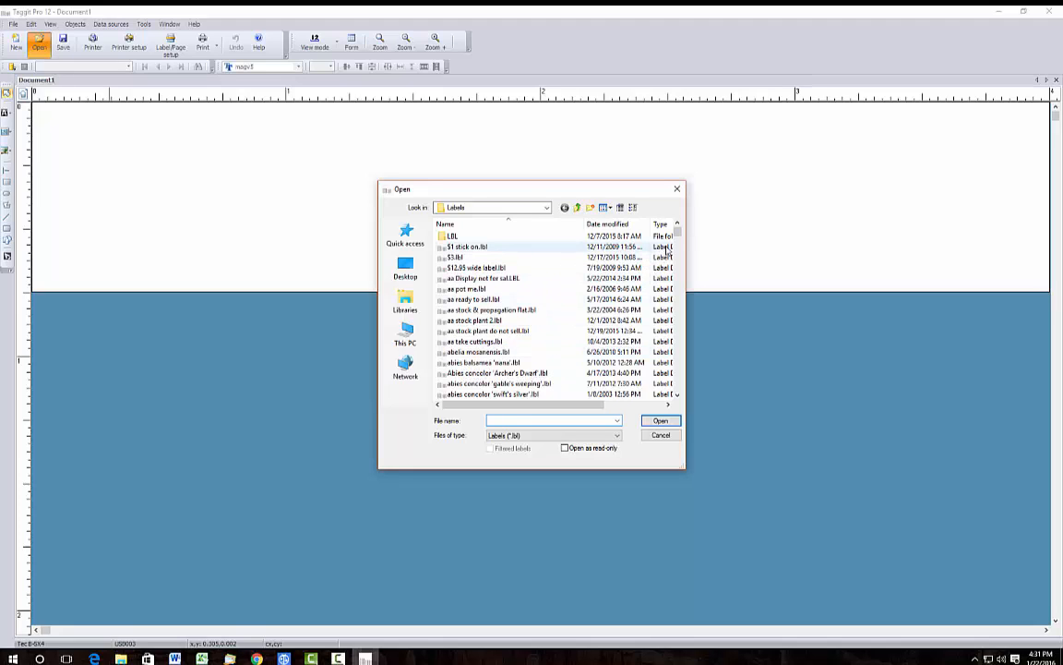
mouse_move(681, 237)
left_mouse_down()
mouse_move(675, 375)
mouse_move(680, 306)
mouse_move(679, 331)
left_mouse_up()
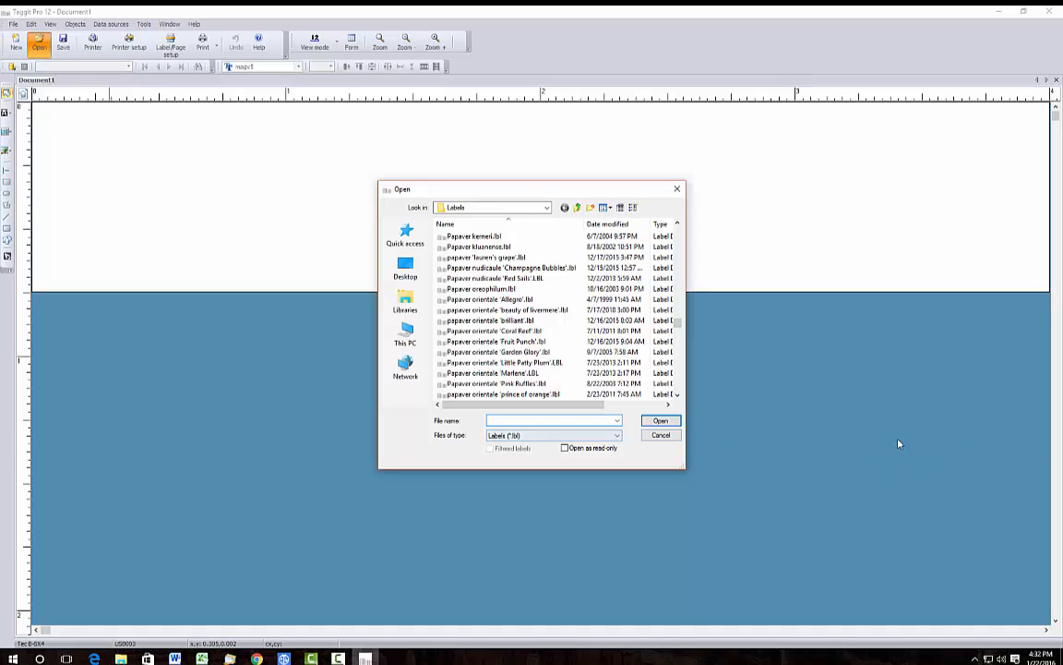
type("A")
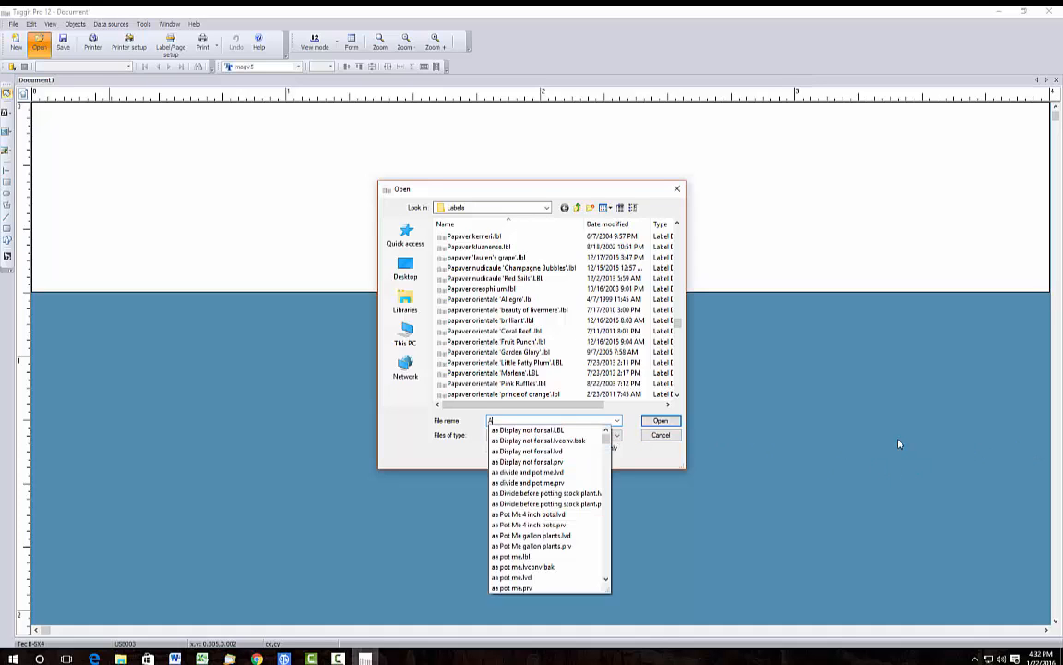
type("lcea")
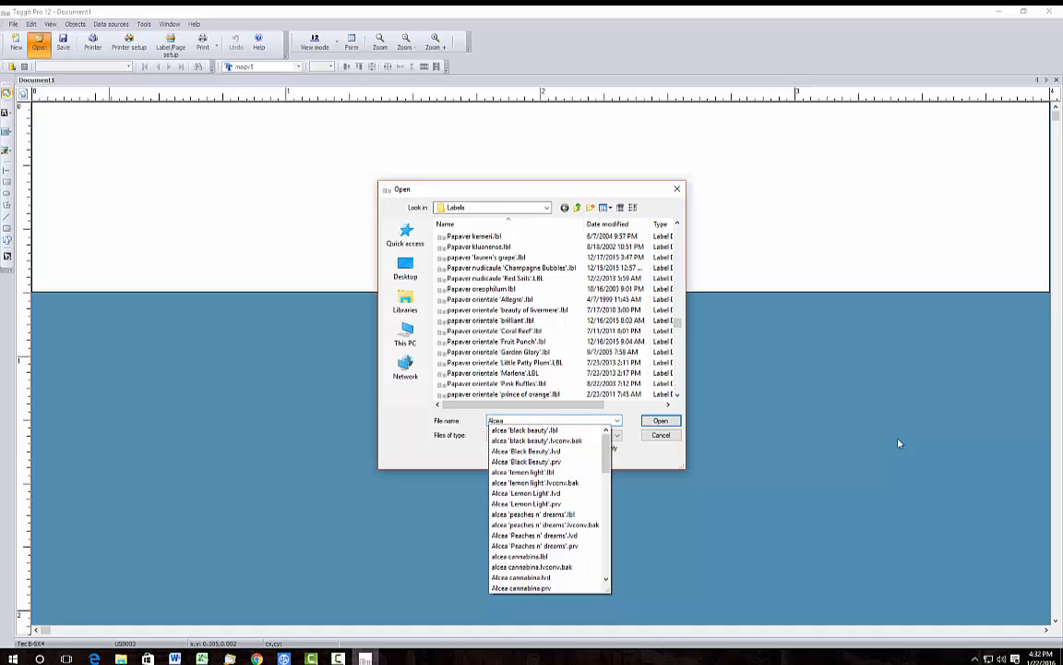
type(" ros")
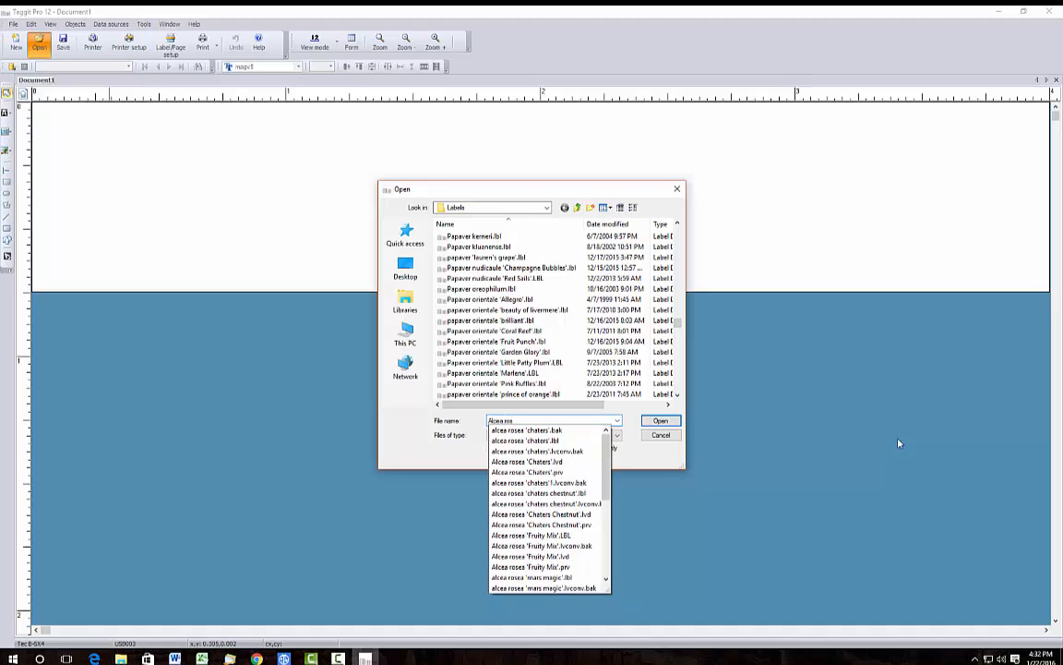
type("ea")
Step: Open the Alcea rosea 'Fruity Mix'.LBL label file, which raises the conversion prompt
left_click(543, 535)
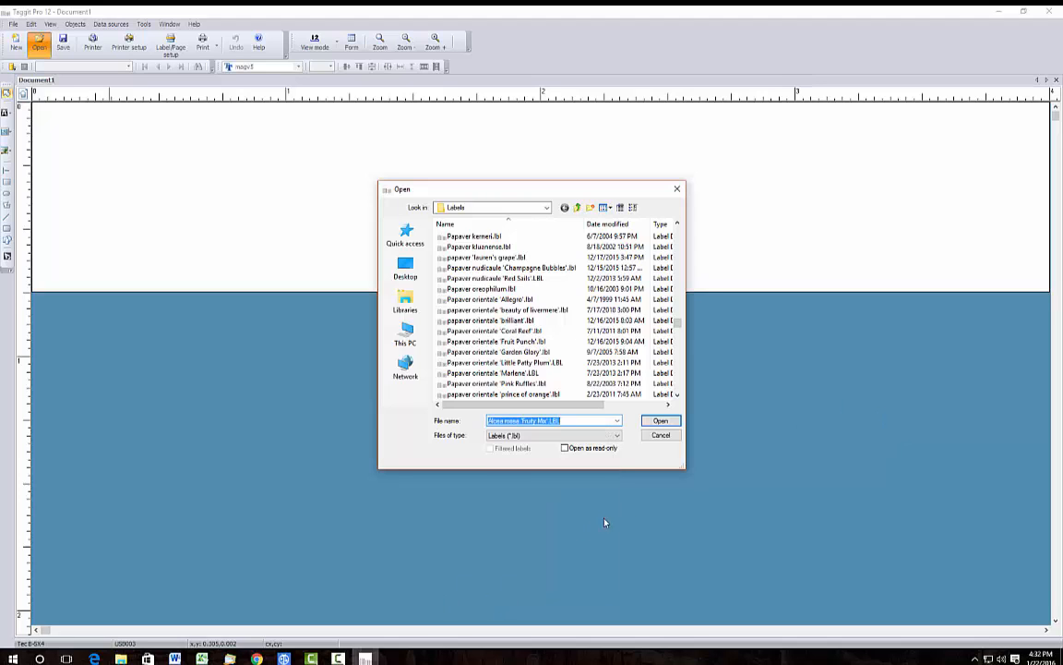
left_click(660, 420)
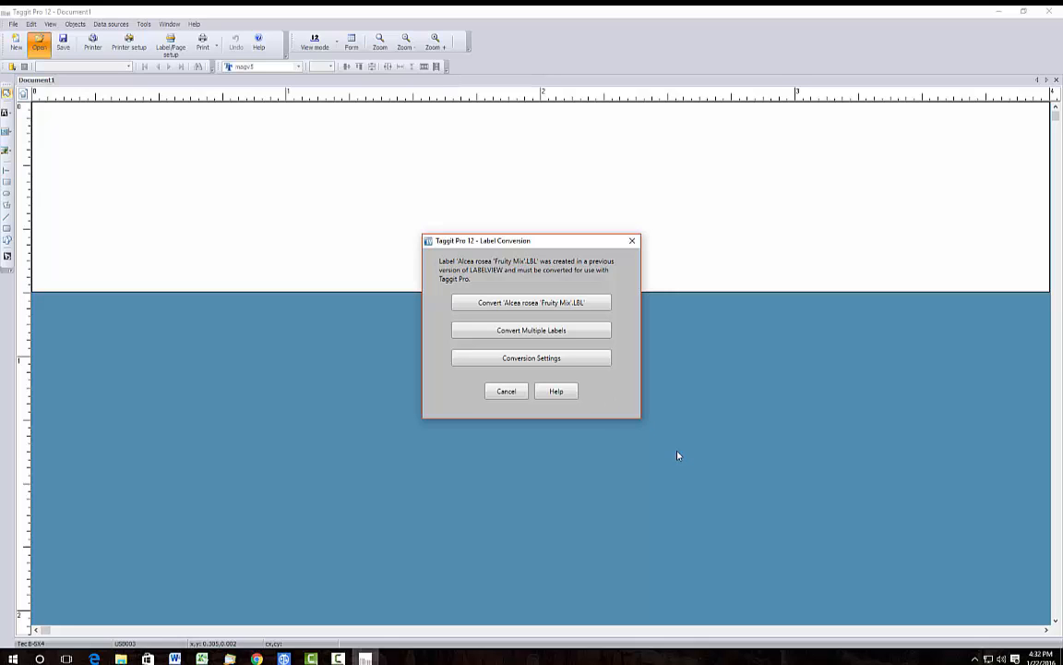
Step: Convert the Fruity Mix label and preview the converted version, crashing the program
left_click(554, 302)
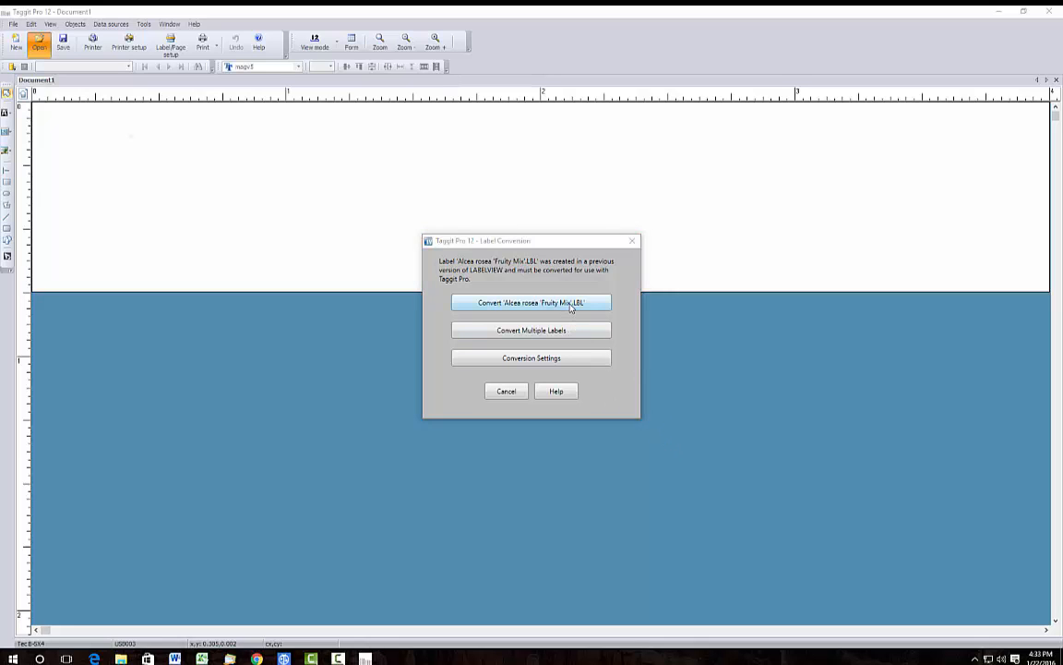
left_click(570, 308)
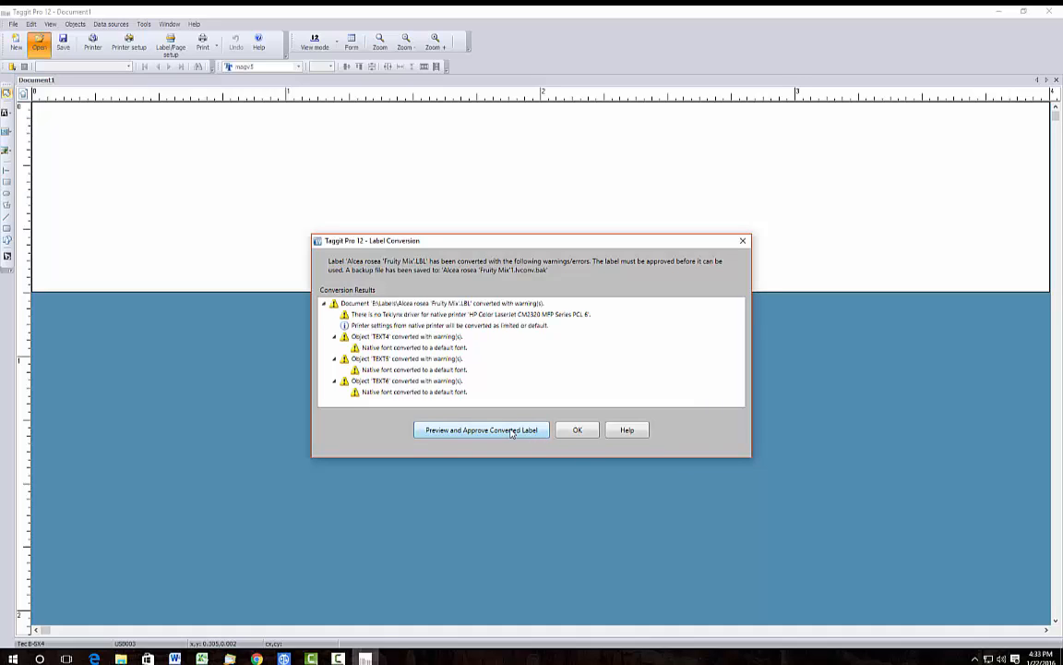
left_click(511, 432)
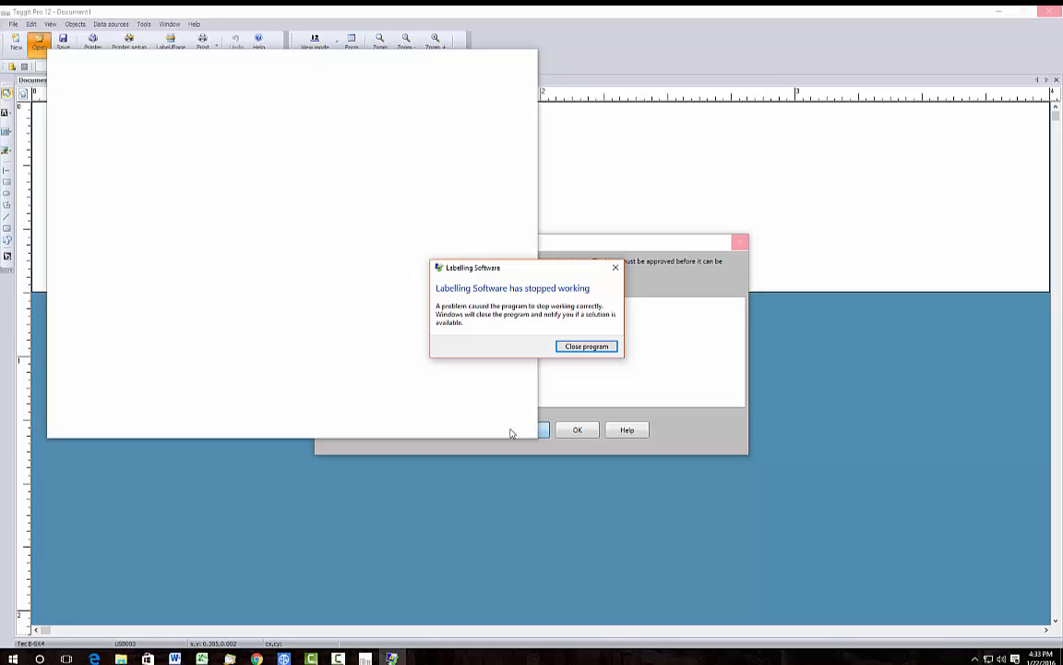
Step: Close the crashed program, relaunch Taggit Pro and bring up the open-label dialog with 'Hosta' entered
left_click(586, 346)
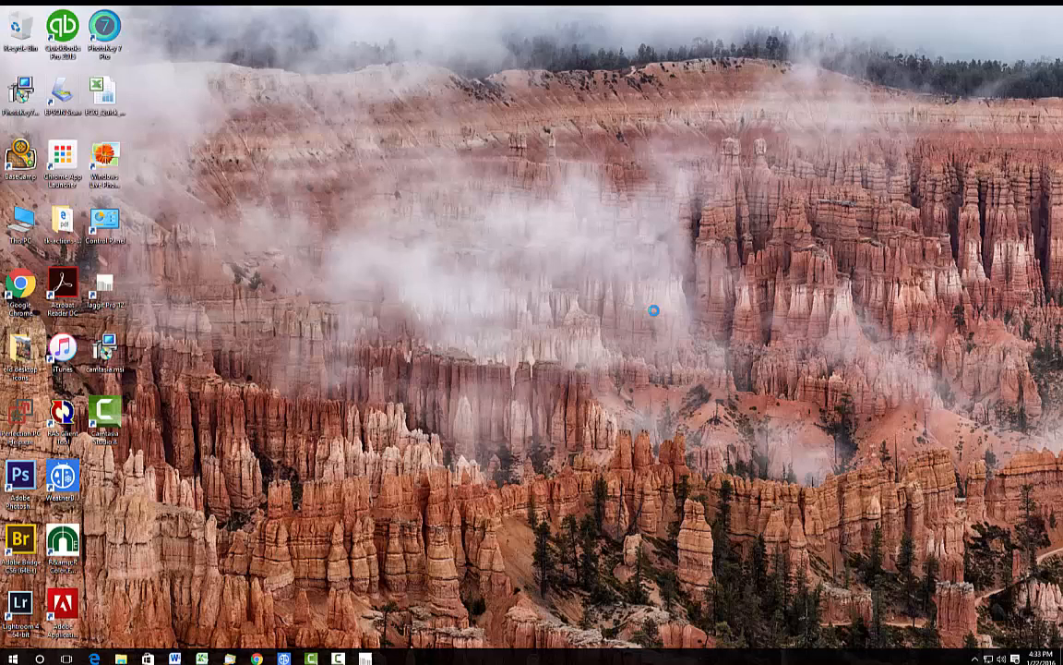
double_click(101, 270)
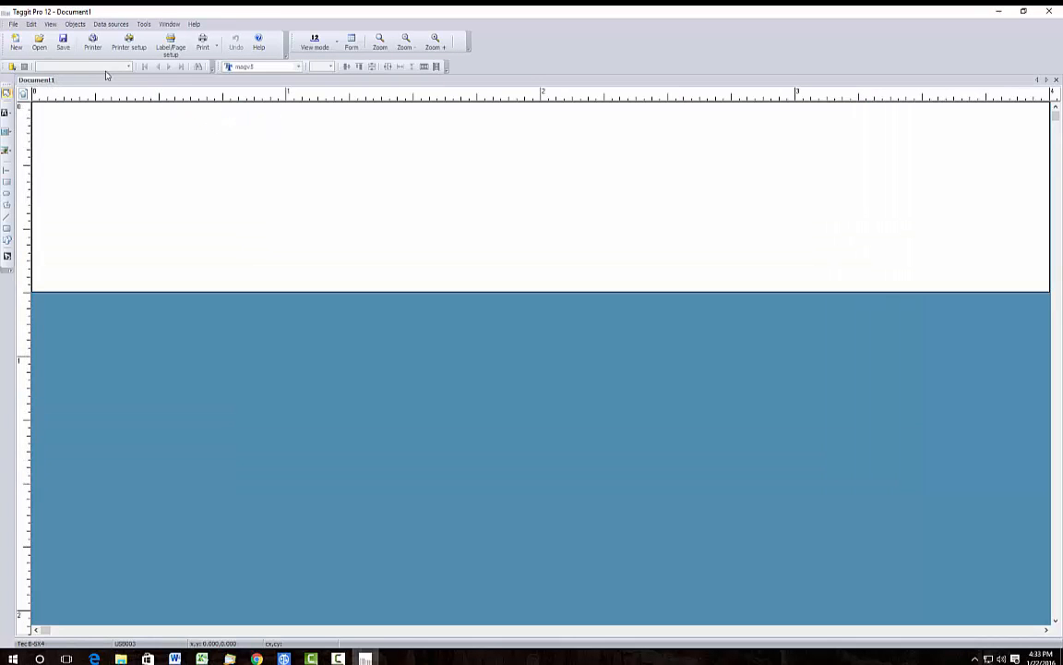
left_click(41, 44)
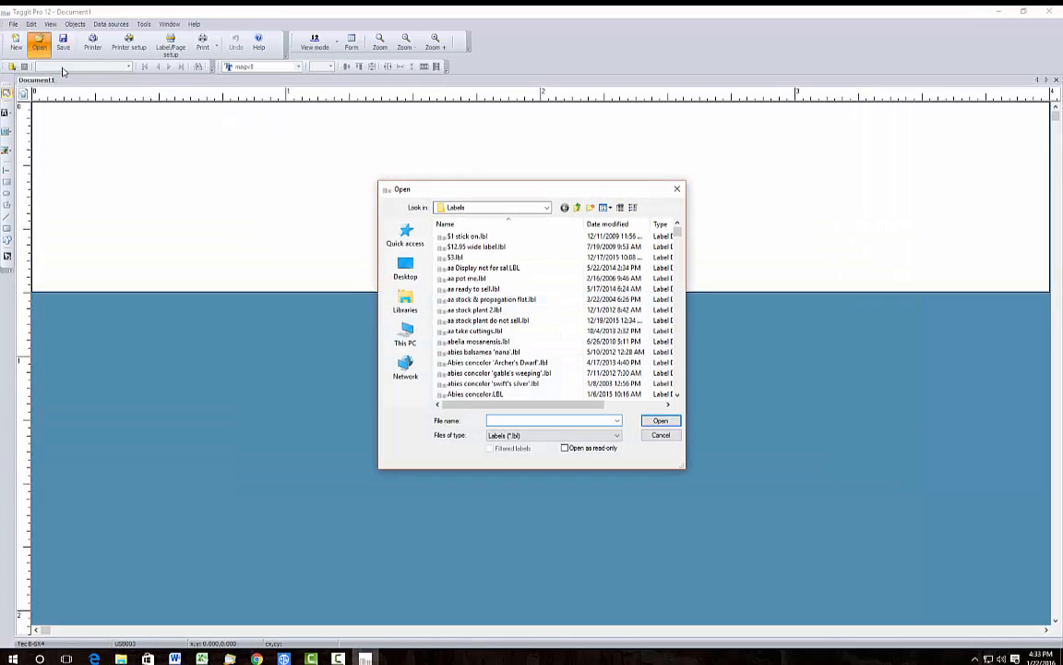
scroll(619, 294, "up", 1)
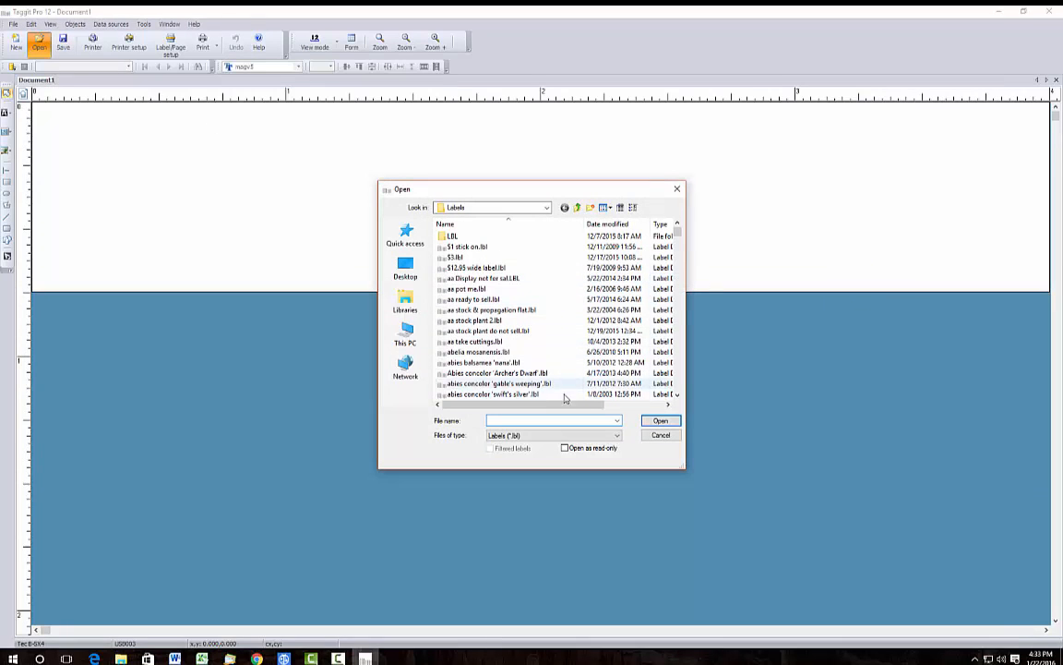
type("alcea")
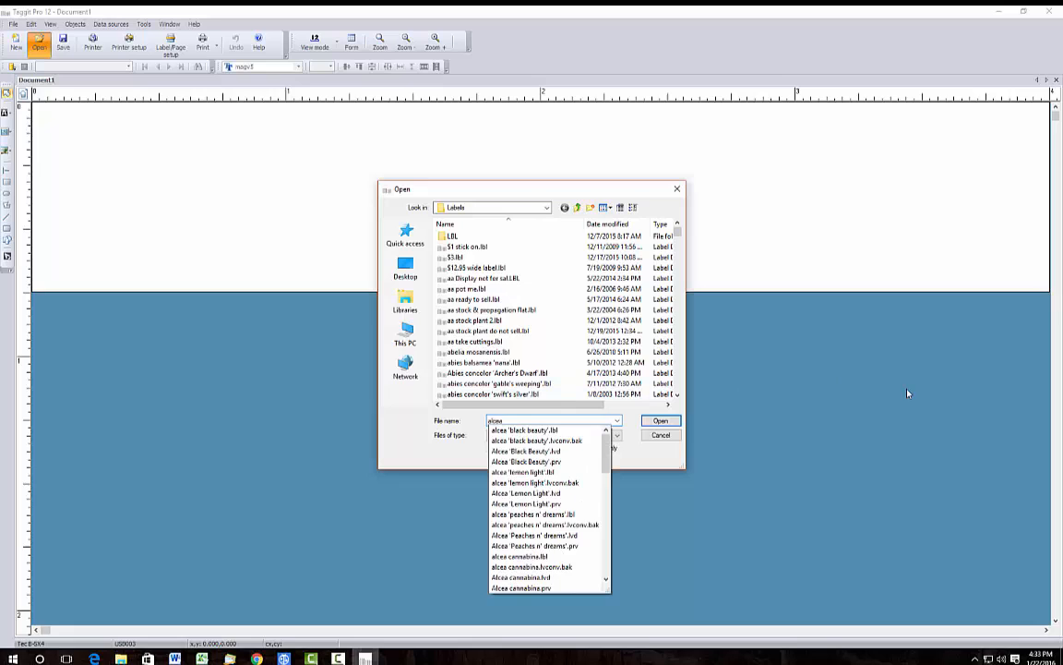
type(" rose")
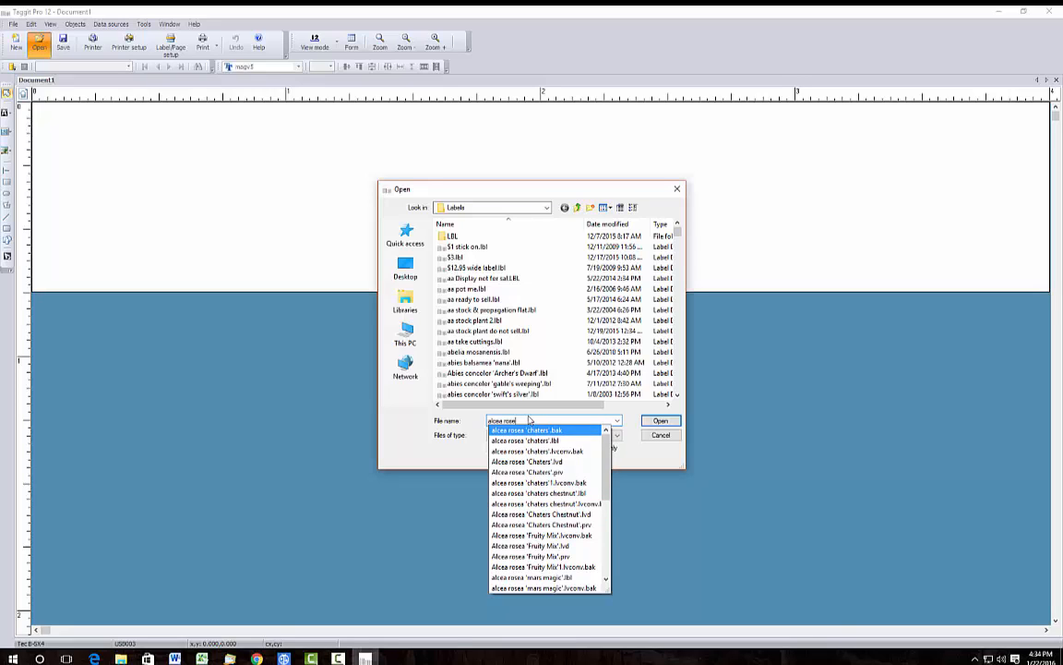
left_click_drag(513, 420, 453, 416)
type("Hosta")
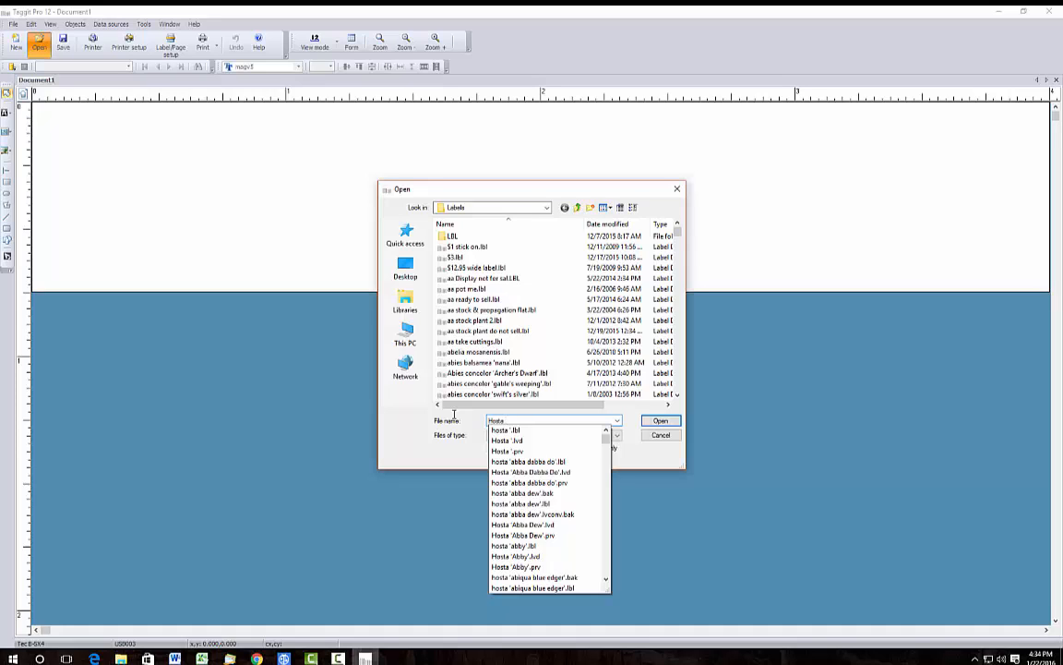
type("Kin")
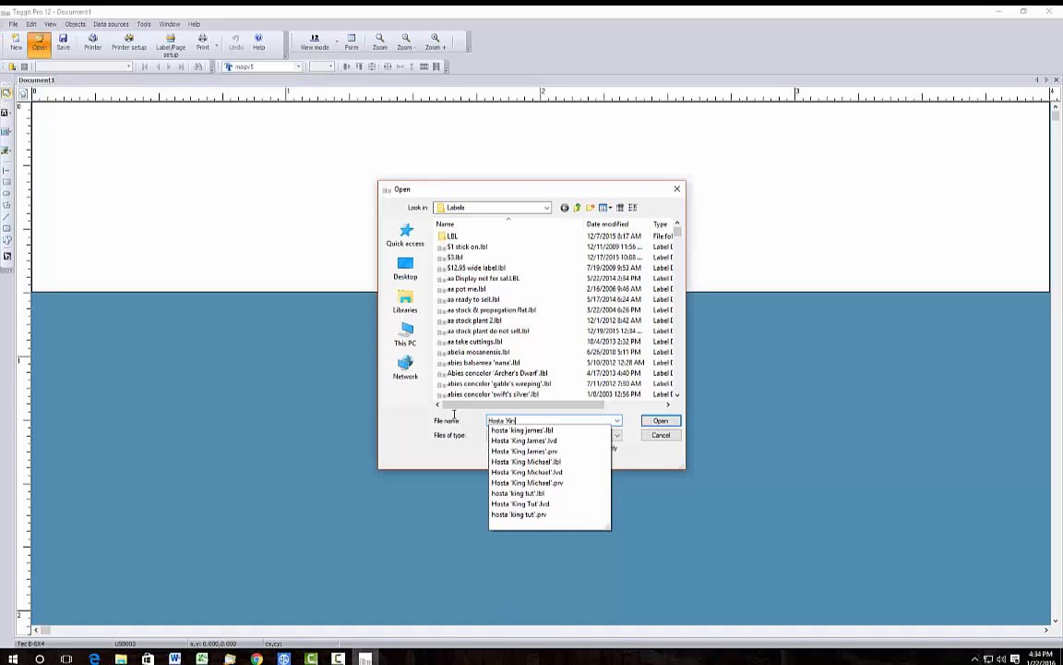
Step: Open the hosta 'king tut' label file and convert it to the new format
left_click(521, 493)
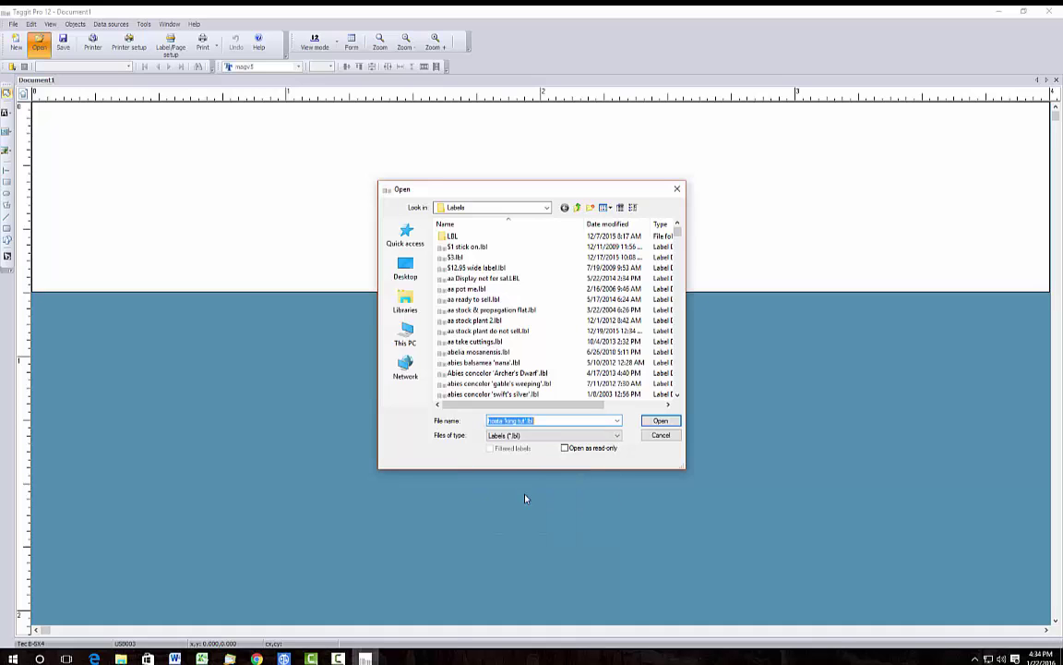
left_click(661, 421)
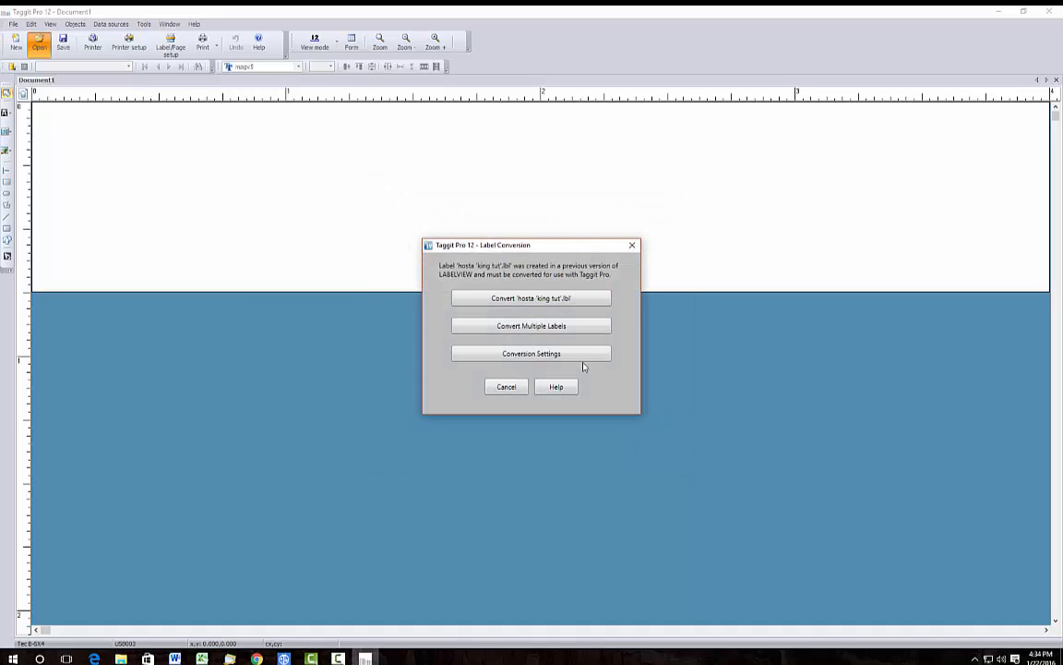
left_click(557, 301)
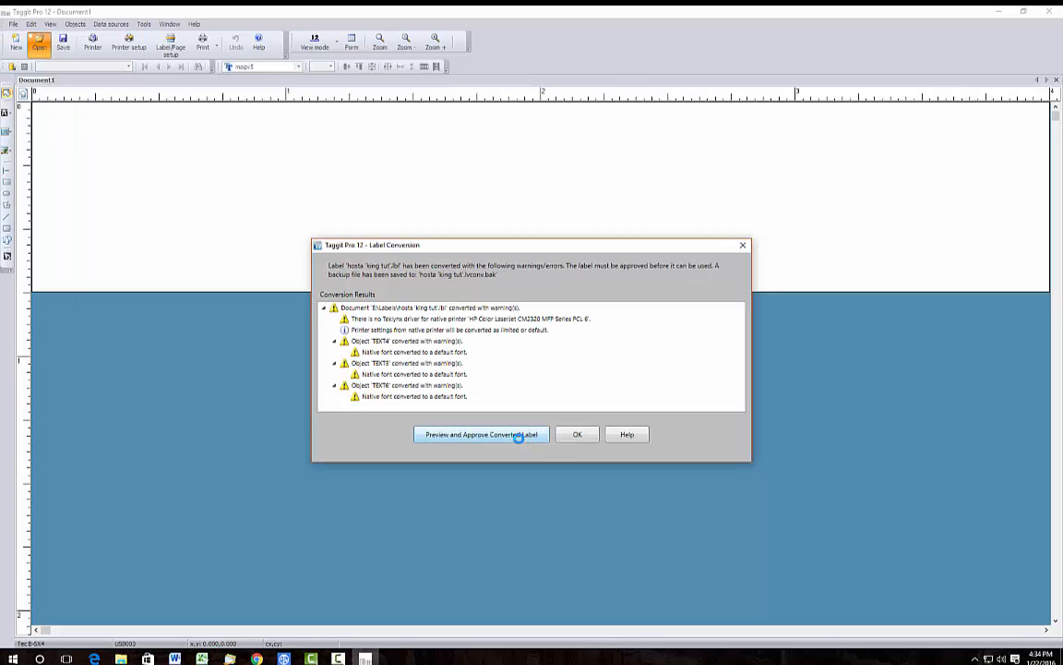
Step: Preview and approve the converted King Tut label so it opens on the canvas
left_click(518, 435)
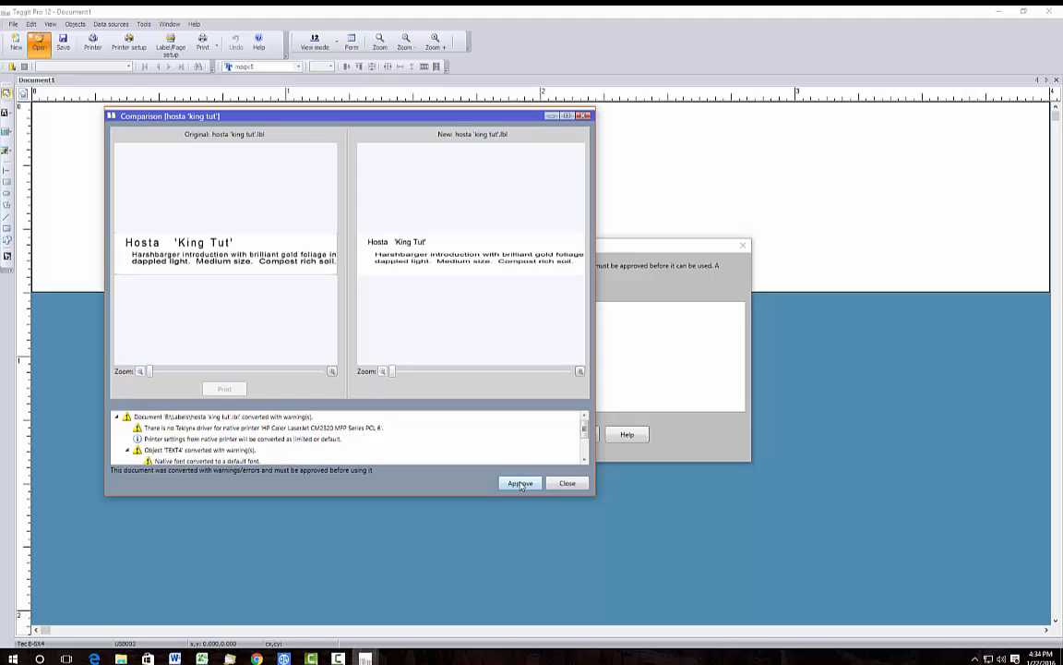
left_click(521, 484)
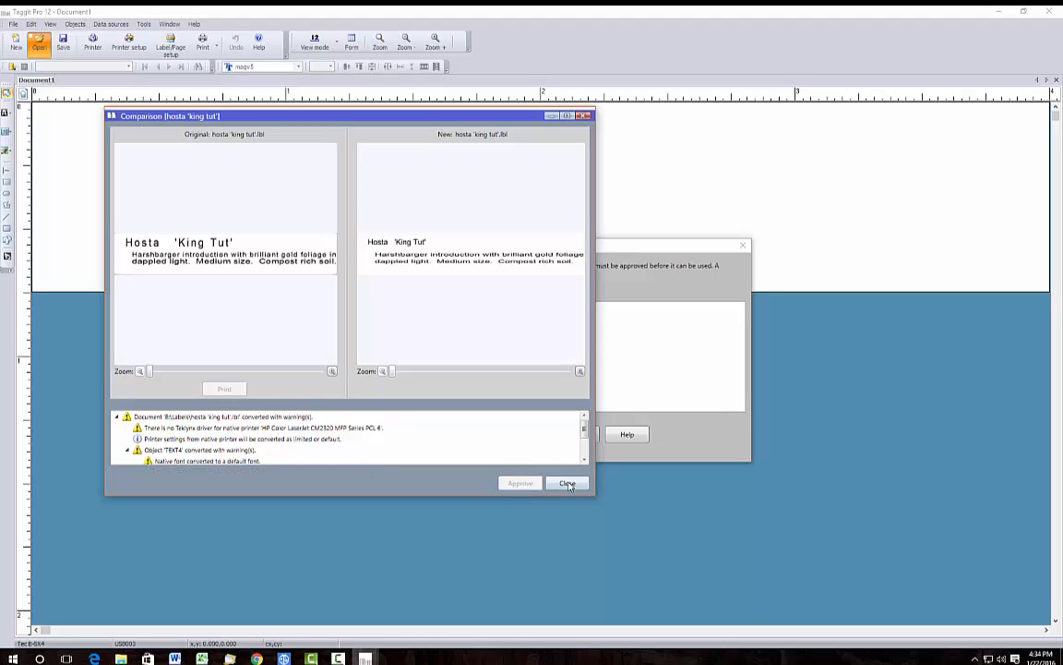
left_click(567, 482)
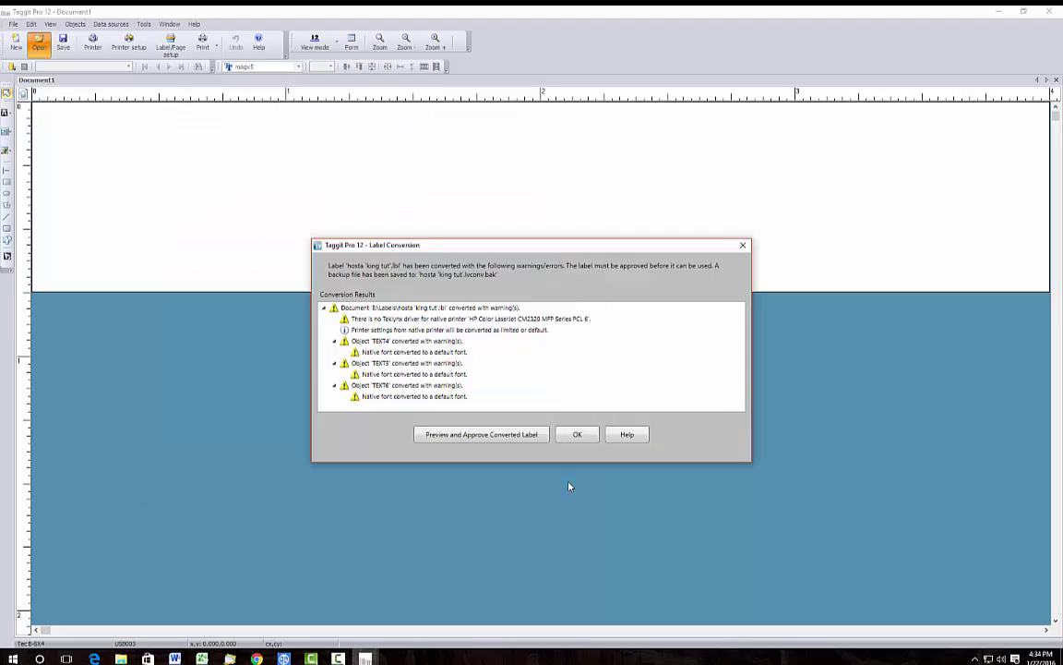
left_click(577, 433)
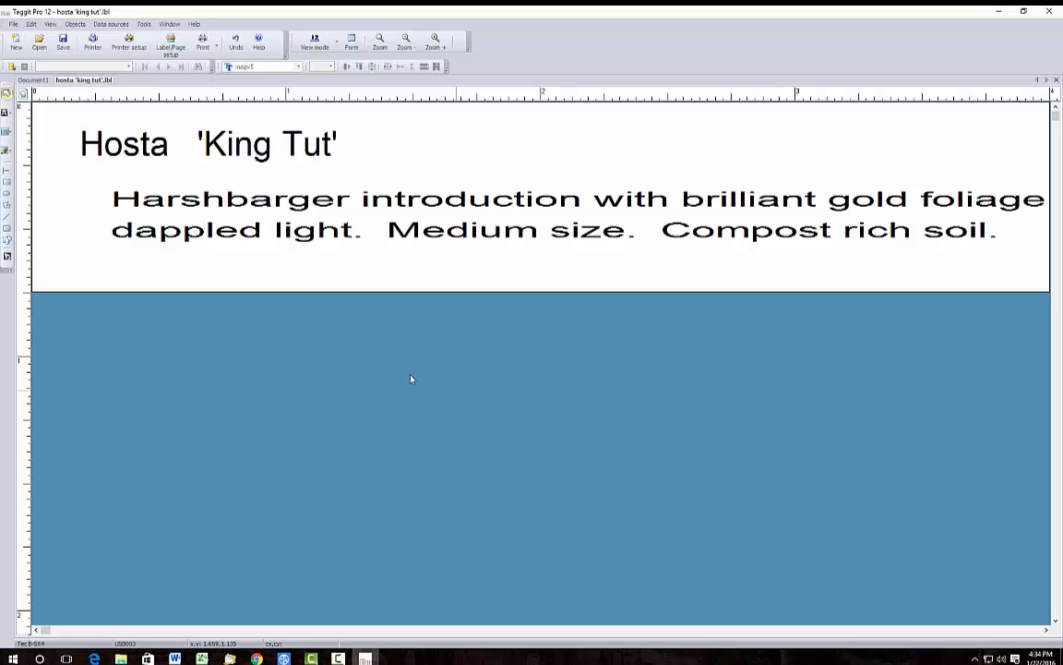
Step: Select the whole first description line and apply a new font size to it
left_click(430, 200)
key("Down")
key("Up")
key("Home")
key("shift+End")
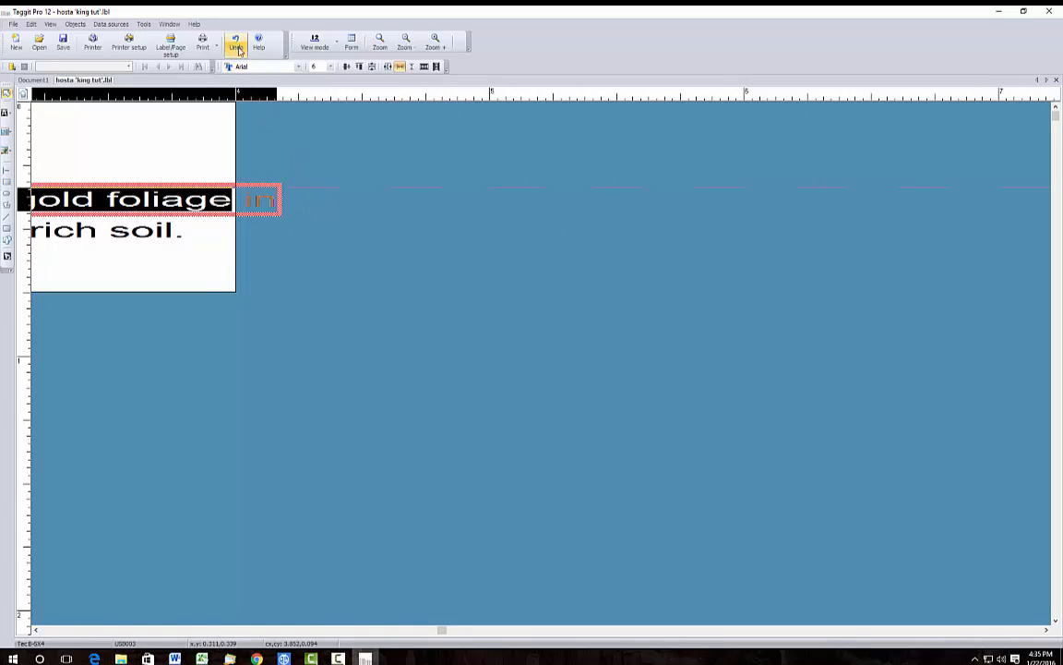
left_click(330, 68)
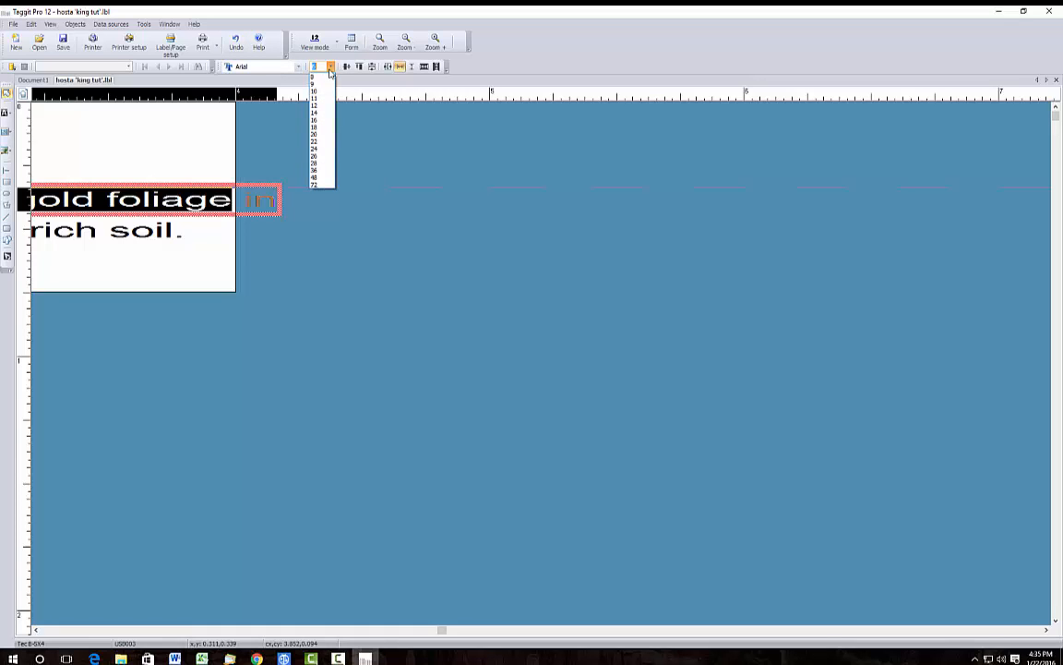
left_click(319, 85)
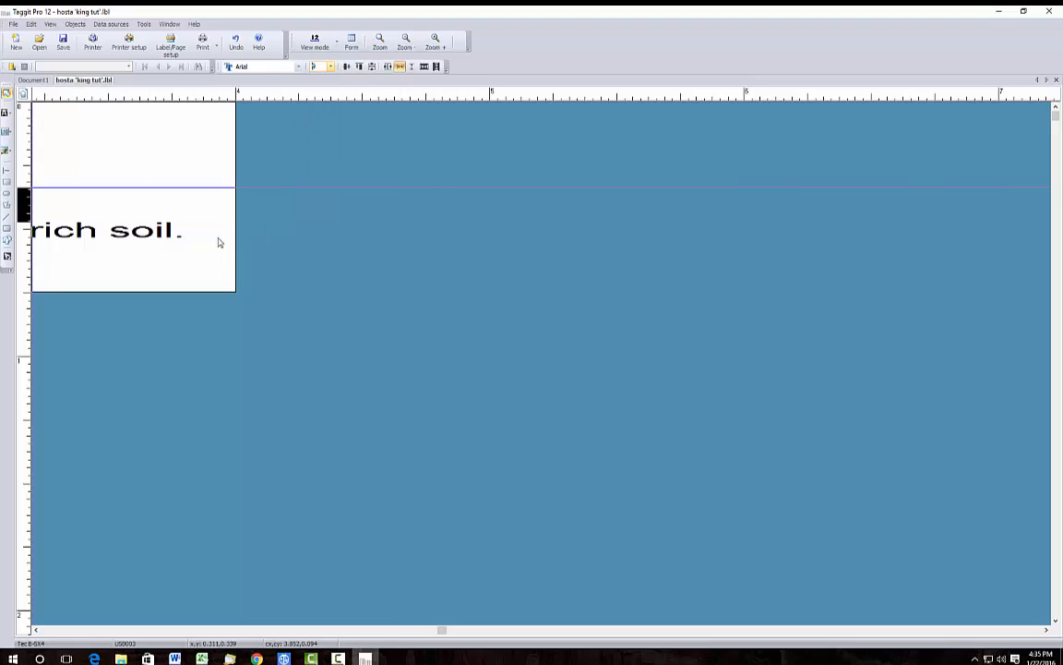
Step: Stretch the second description line's text box across the label width
left_click(184, 229)
left_click_drag(157, 224, 186, 225)
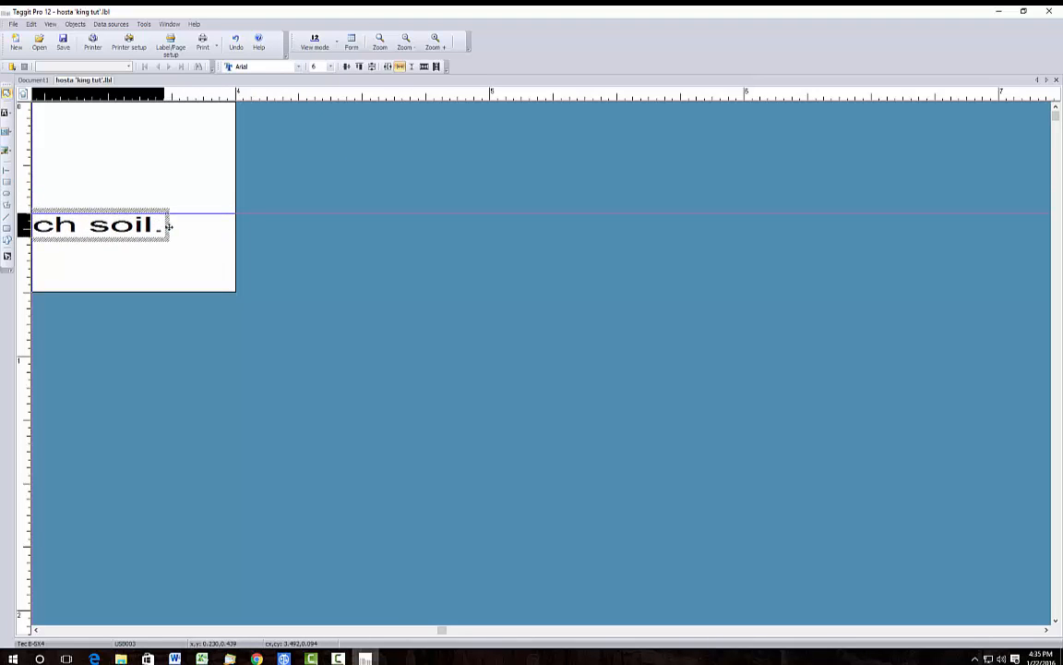
left_click_drag(32, 225, 103, 229)
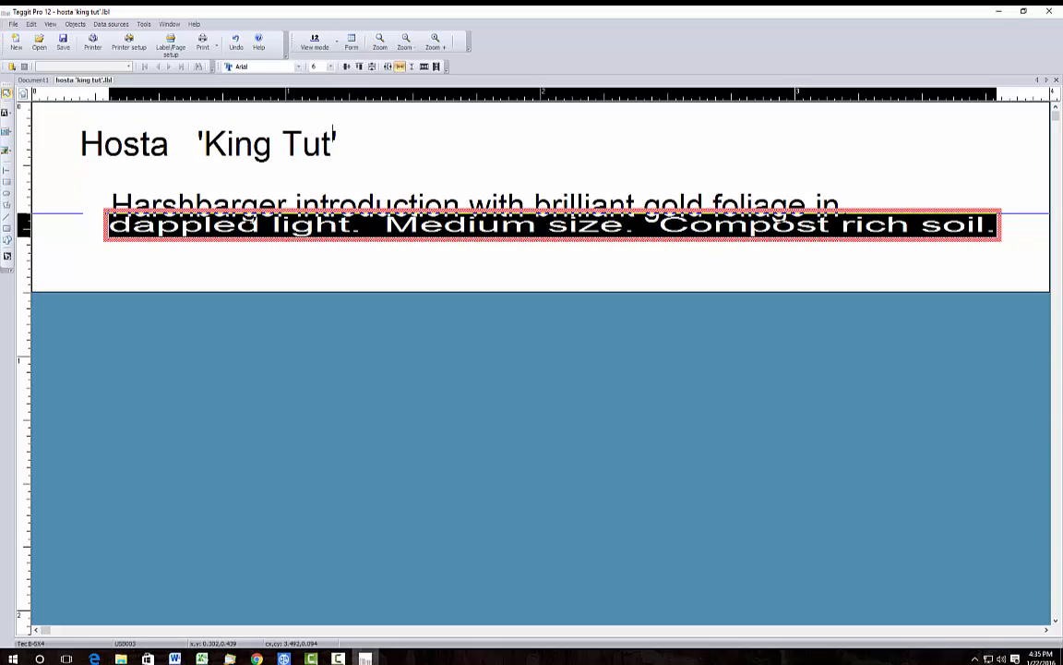
Step: Set the second description line to font size 9
left_click(329, 66)
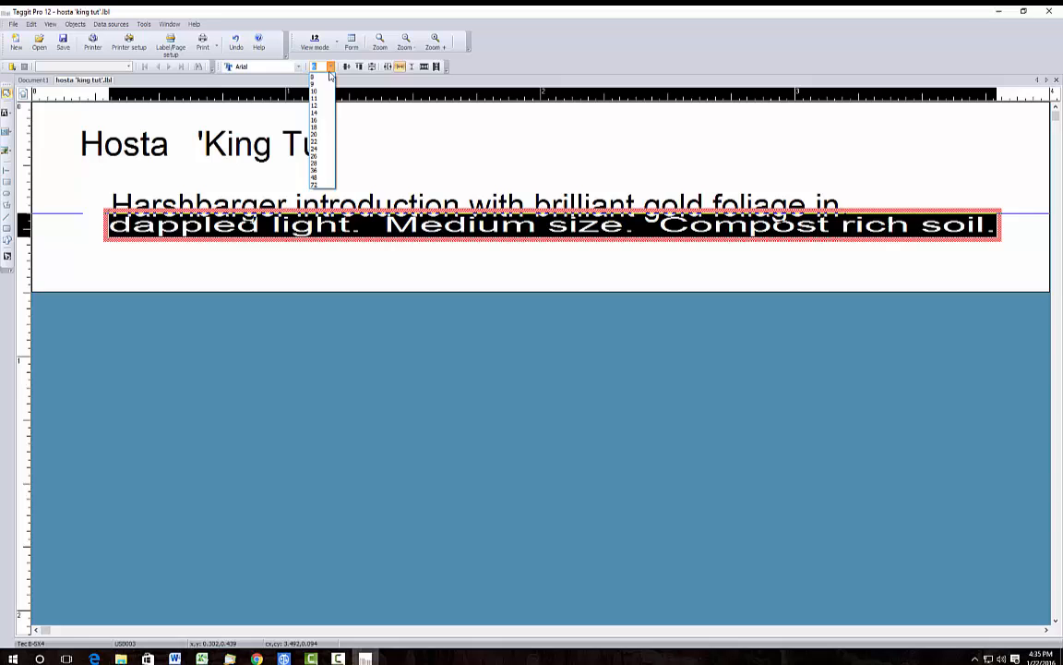
left_click(314, 85)
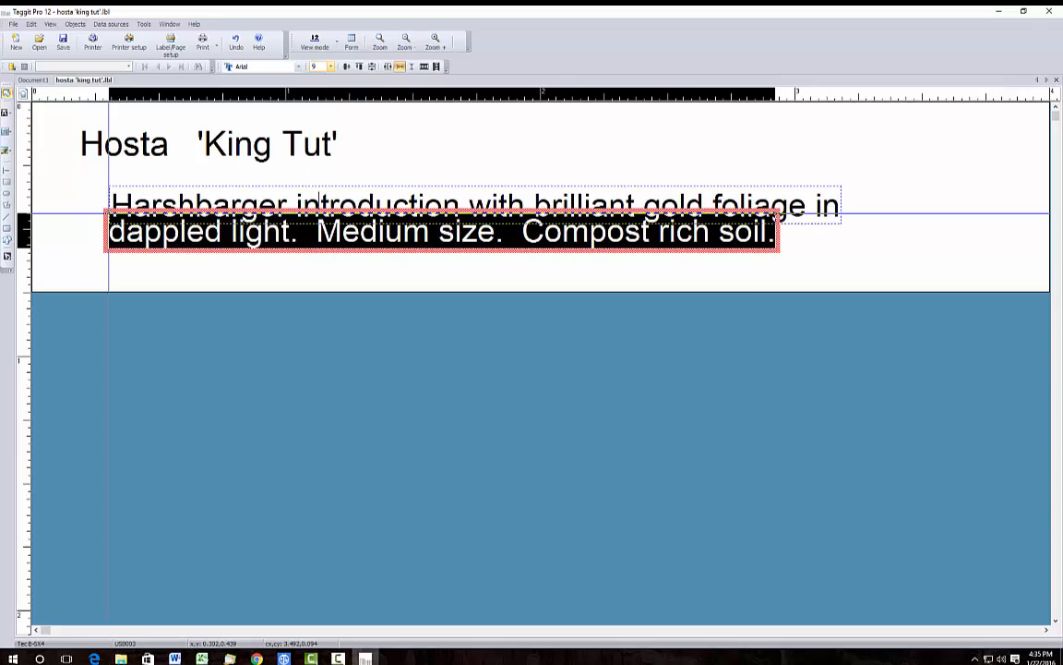
left_click(103, 199)
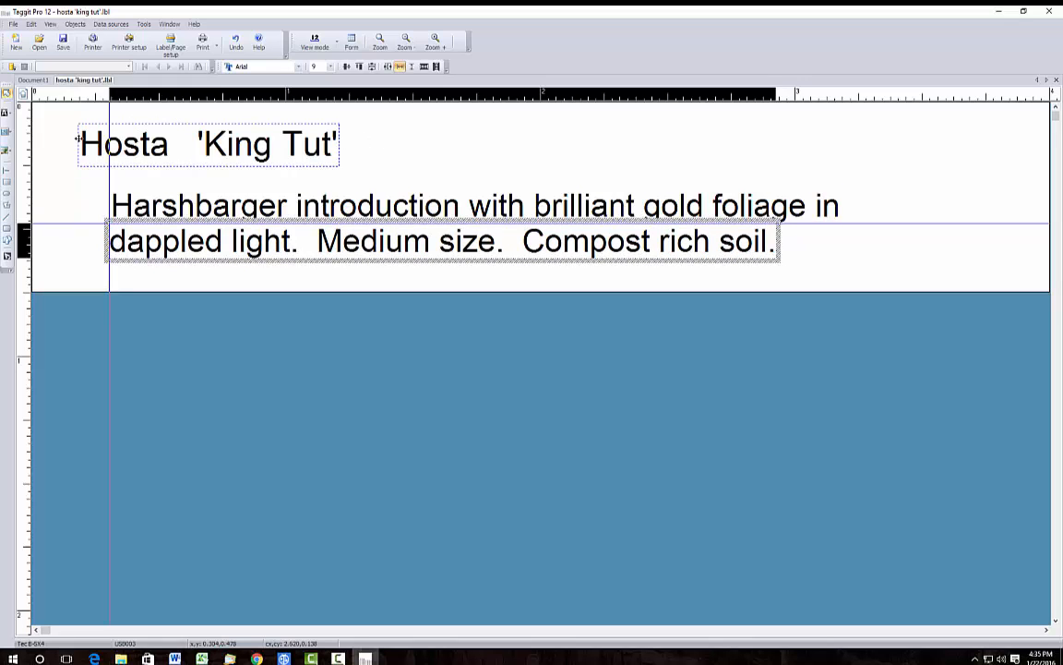
Step: Enlarge the Hosta 'King Tut' title to font size 14
left_click_drag(82, 143, 337, 143)
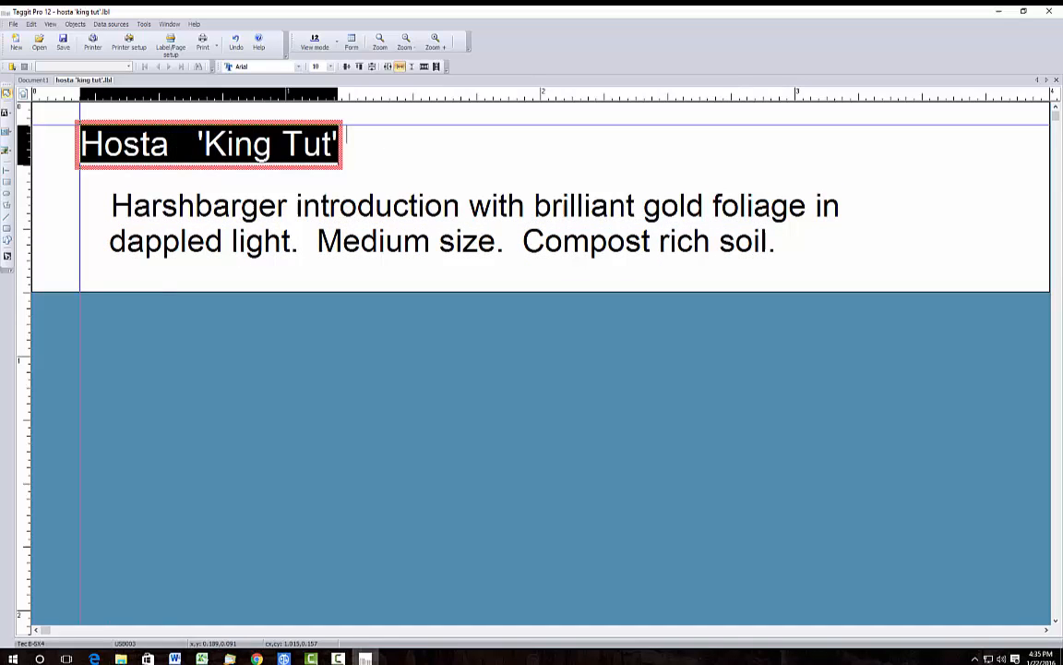
left_click(332, 67)
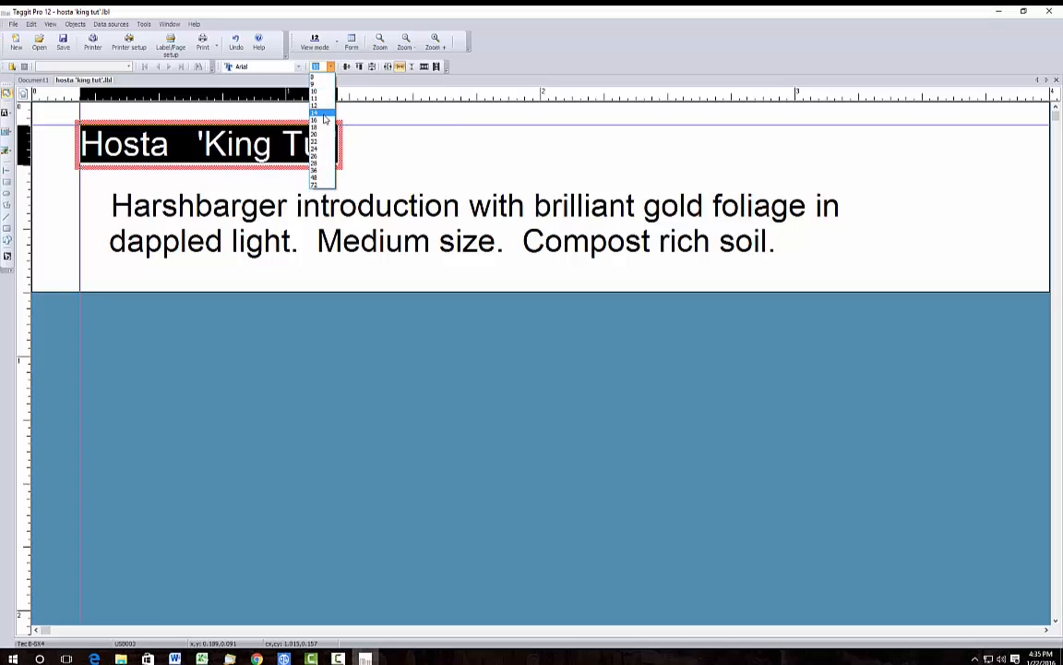
left_click(291, 105)
Step: Reselect the title and description boxes to check the layout, then stop editing
left_click(480, 179)
left_click(433, 205)
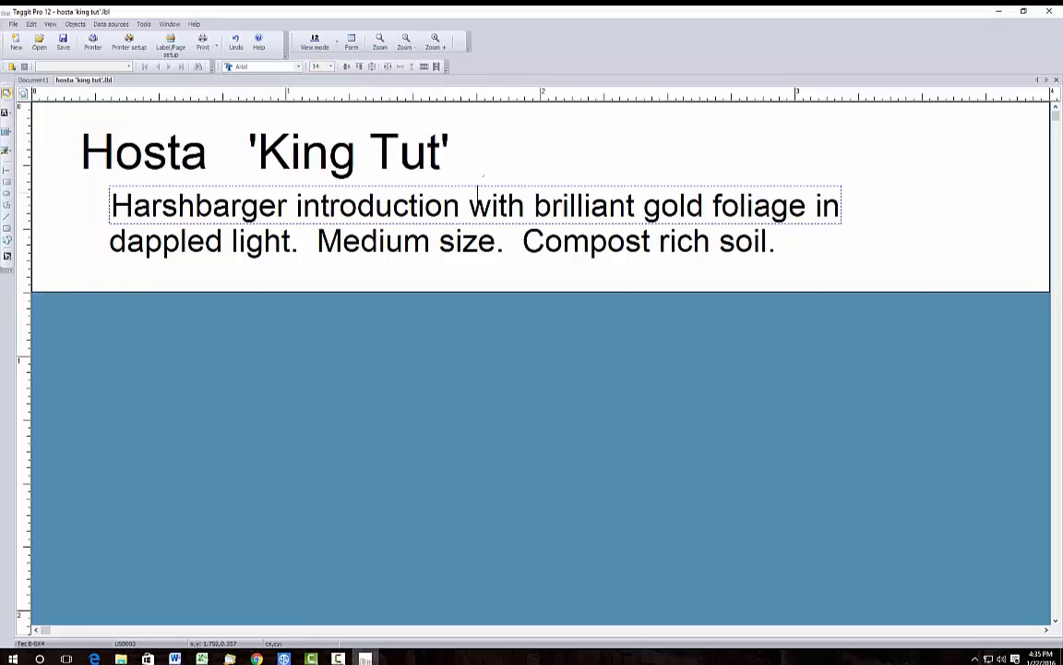
left_click(539, 242)
left_click(295, 185)
left_click(766, 277)
left_click(276, 147)
left_click(592, 284)
left_click(498, 242)
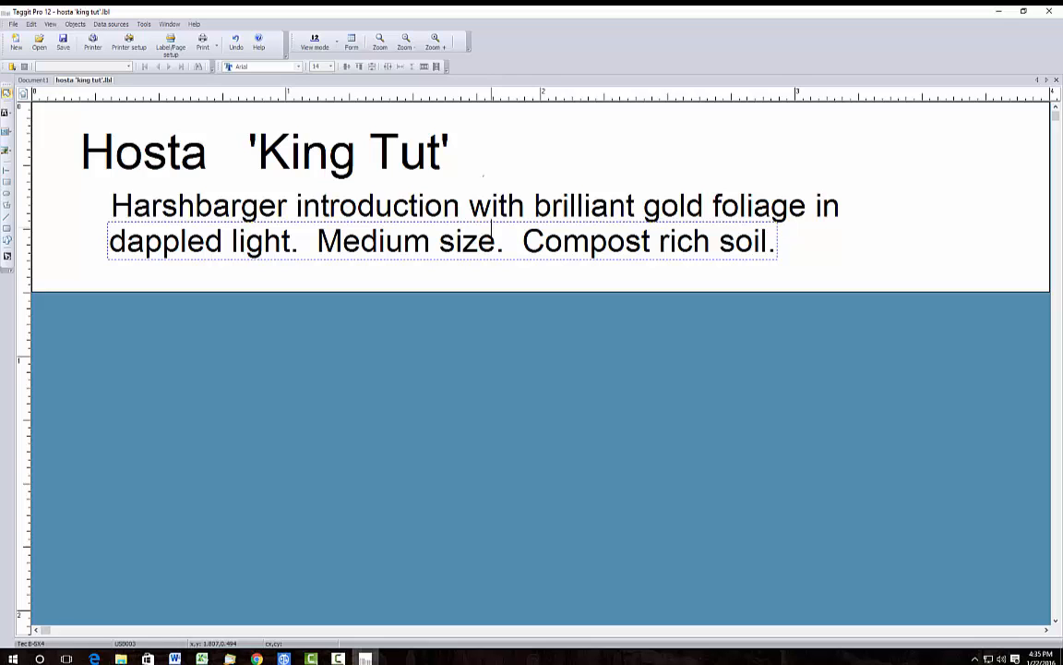
key("Escape")
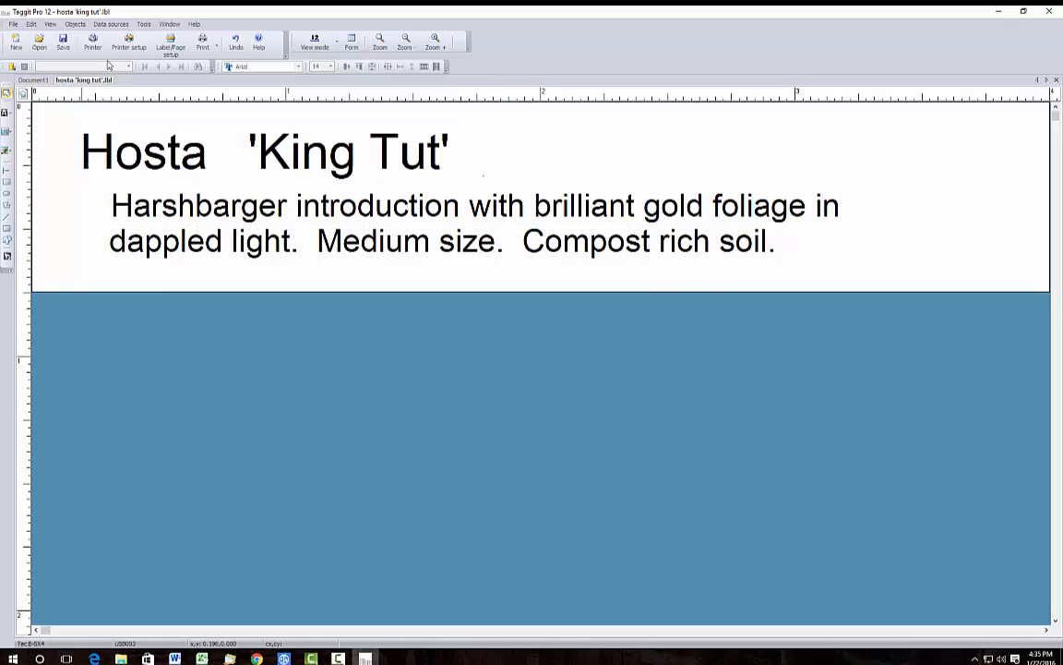
Step: Raise the print temperature to 5 in the printer settings
left_click(127, 42)
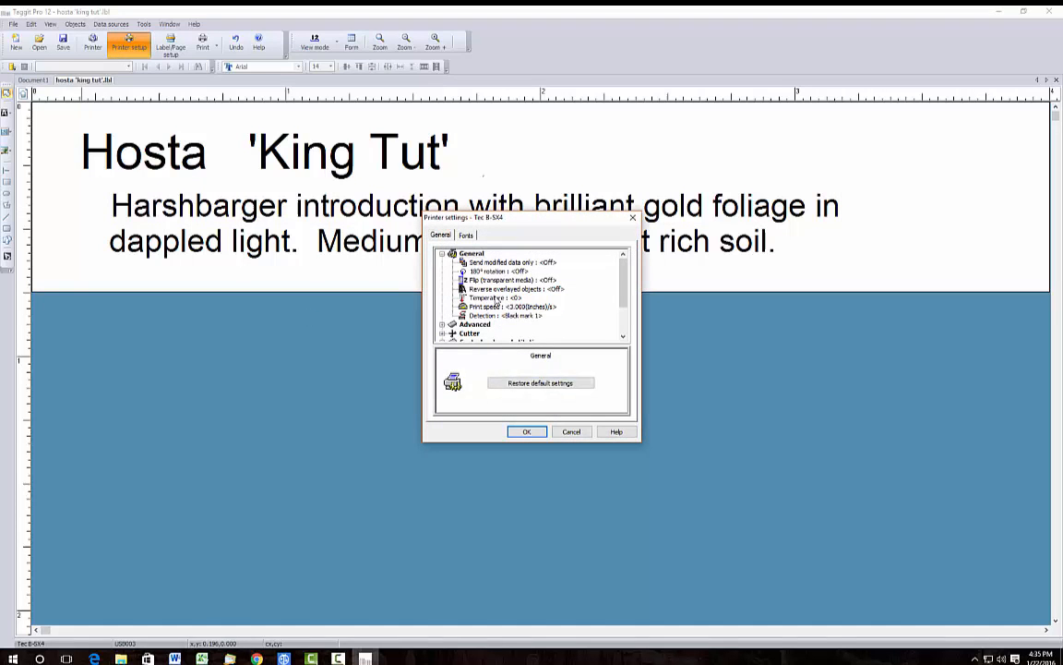
left_click(494, 297)
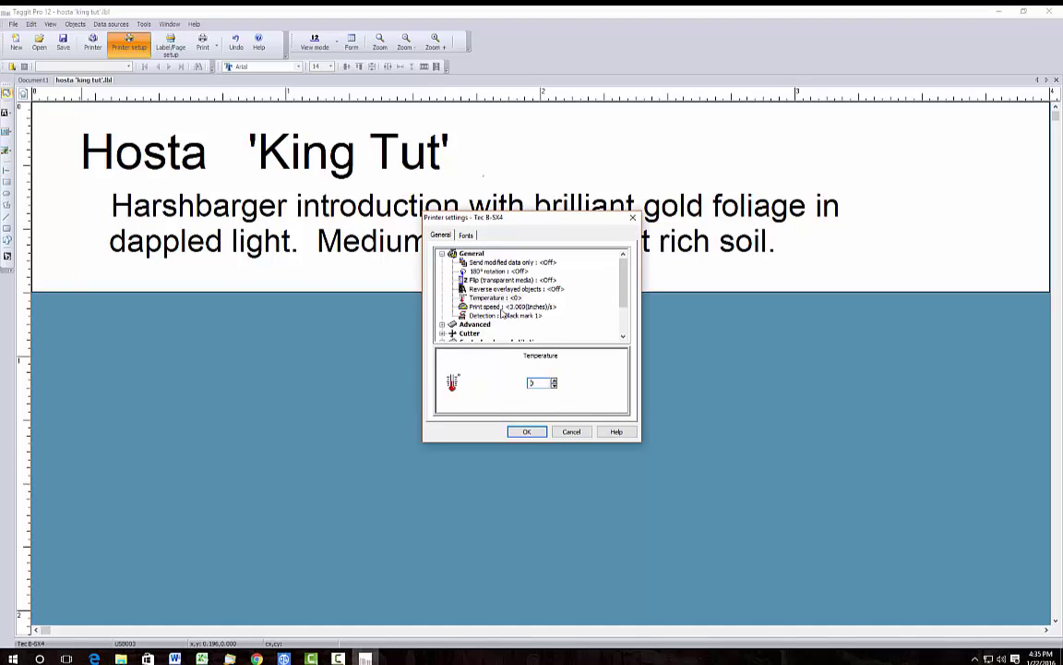
left_click(555, 380)
left_click(625, 331)
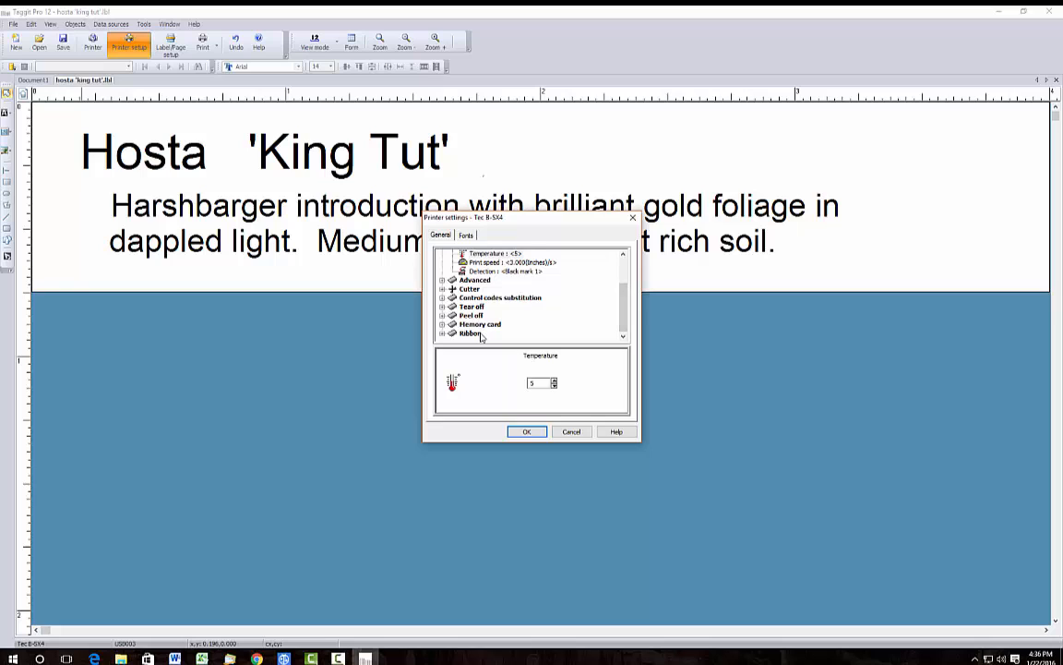
Step: Switch the Ribbon print mode to Thermal transfer and confirm the printer settings
double_click(471, 333)
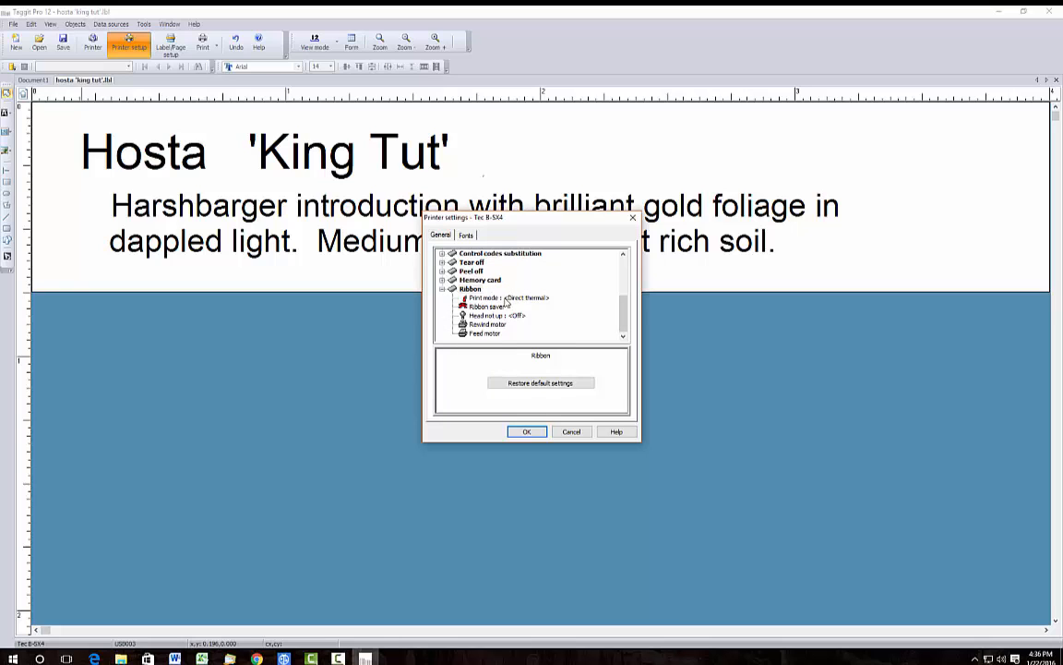
left_click(507, 298)
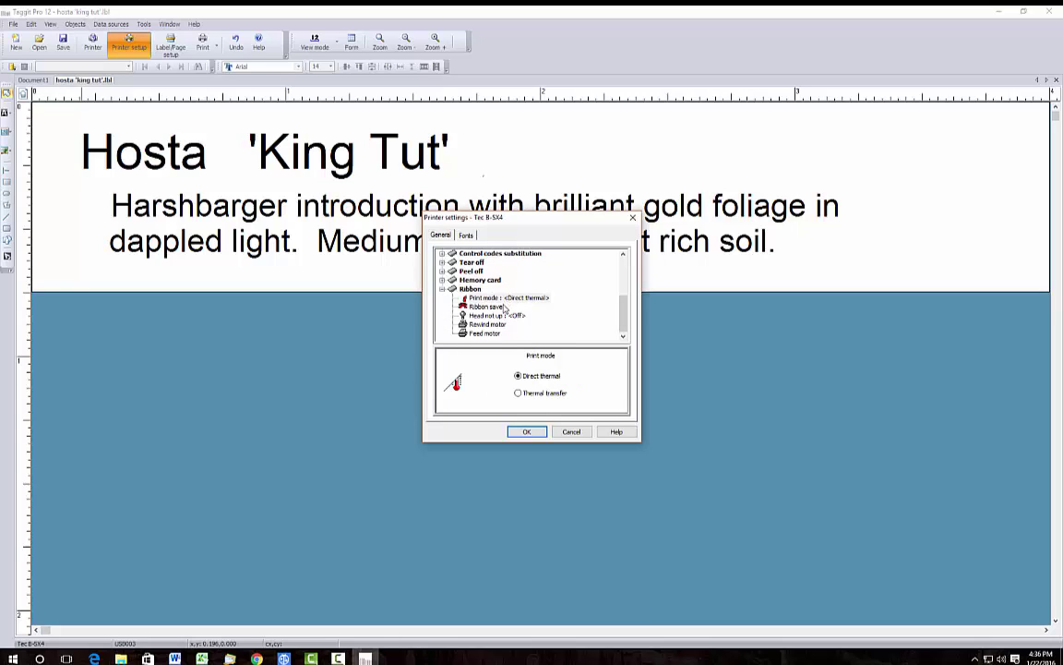
left_click(518, 394)
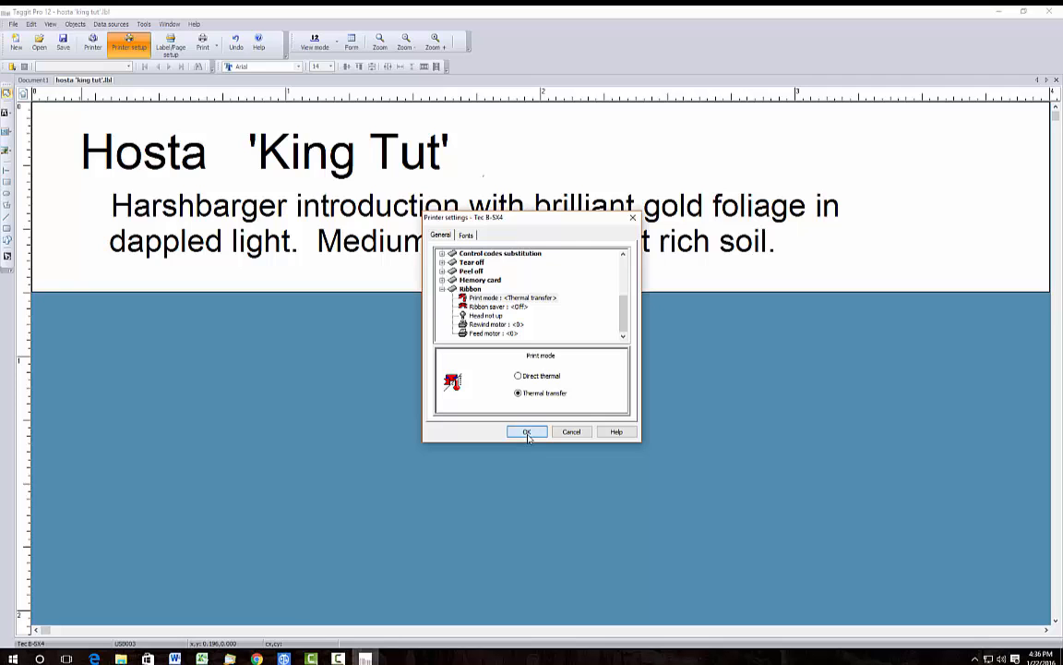
left_click(528, 432)
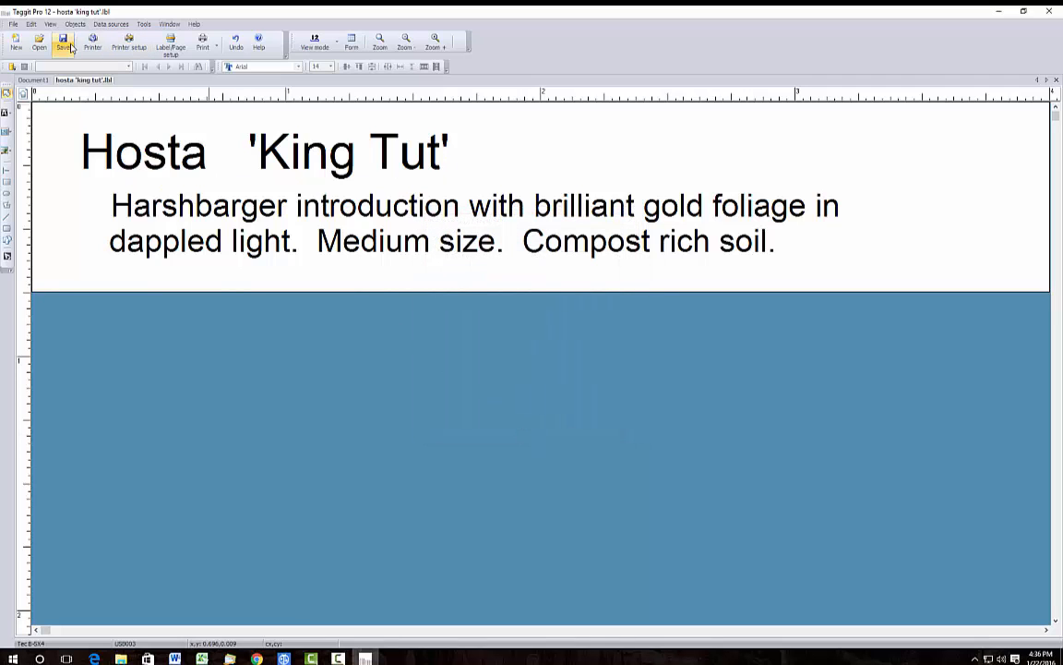
Step: Print one copy of the Hosta 'King Tut' label from the Print dialog
left_click(141, 138)
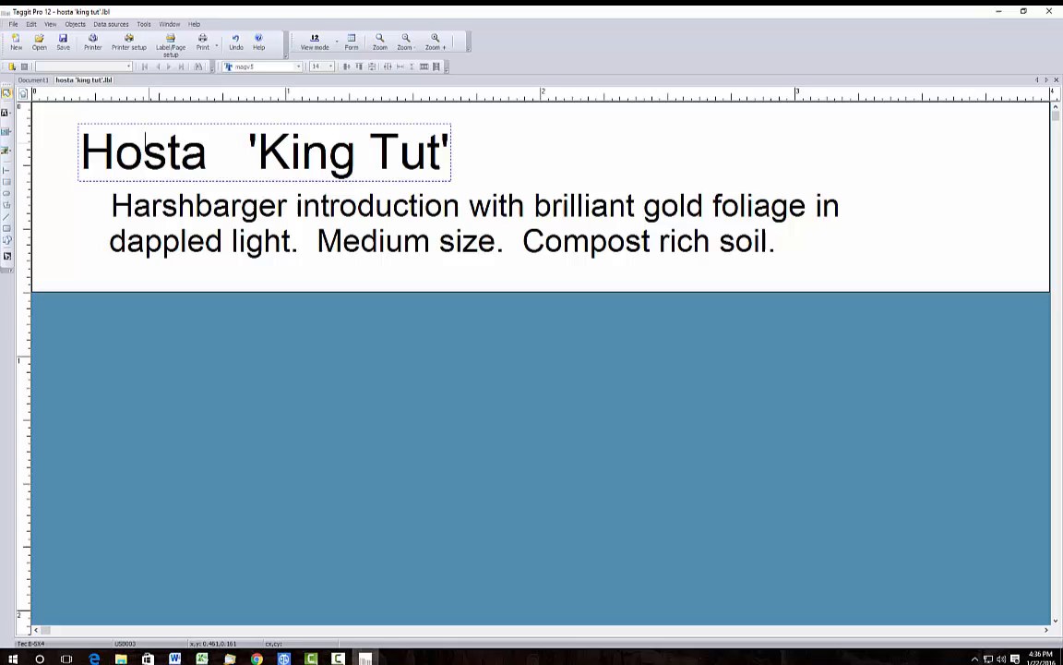
left_click(554, 415)
left_click(202, 42)
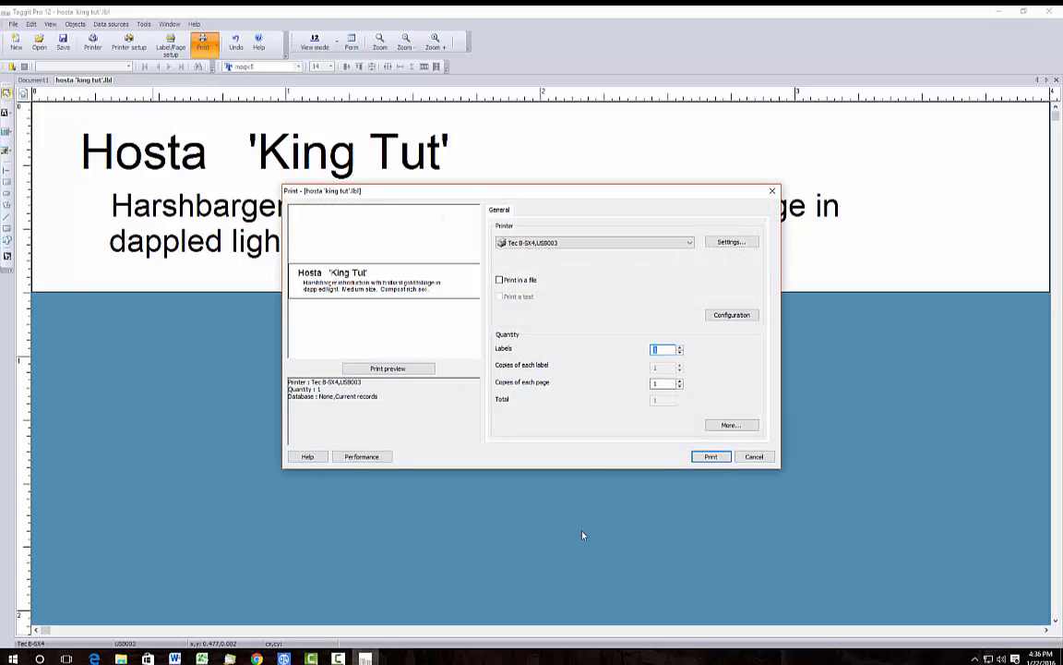
left_click(711, 456)
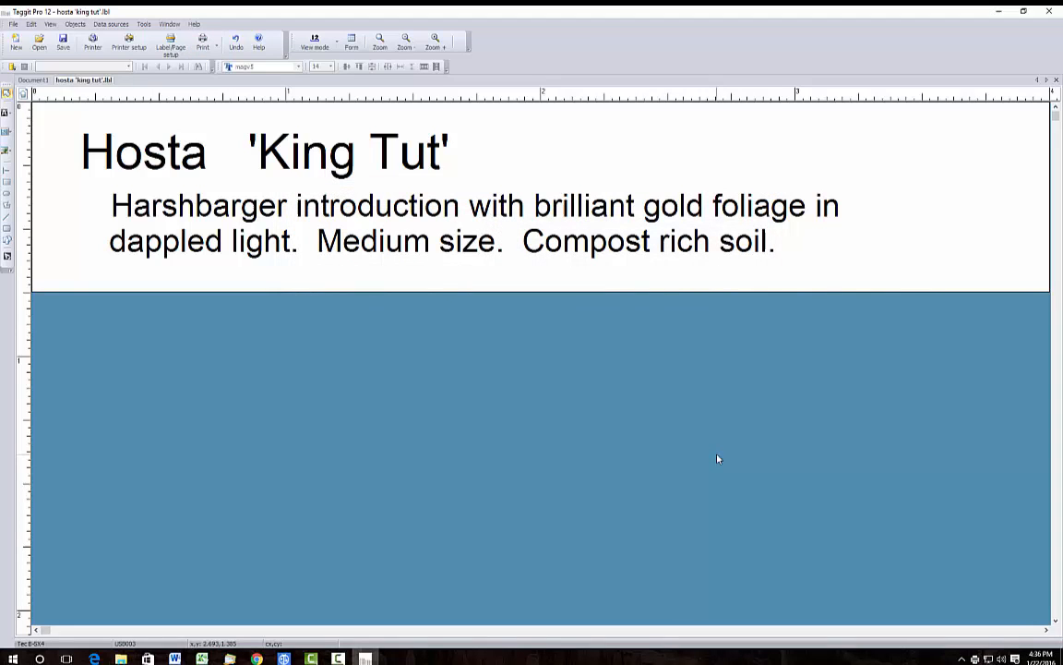
left_click(86, 147)
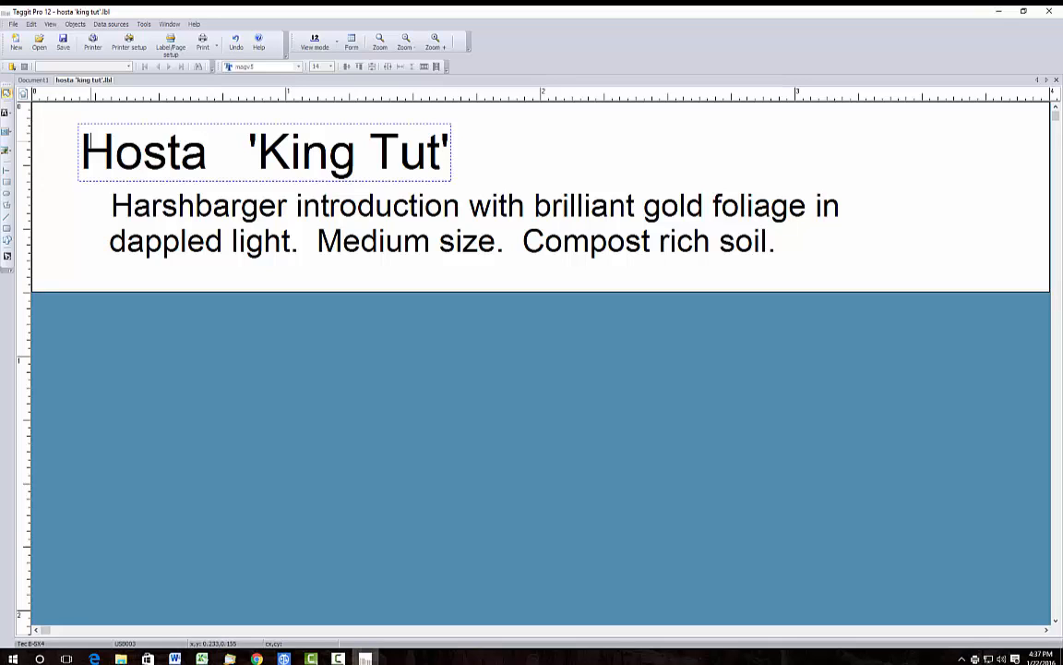
left_click(59, 124)
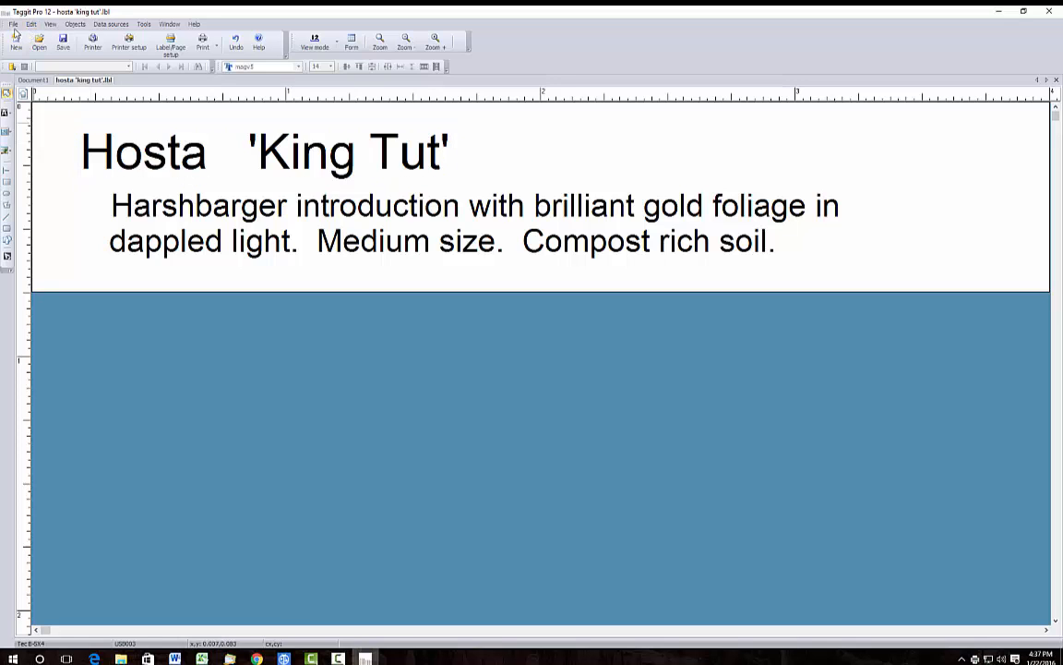
Step: Close the King Tut document and open the hosta 'leola fraim'.lbl label file
left_click(14, 25)
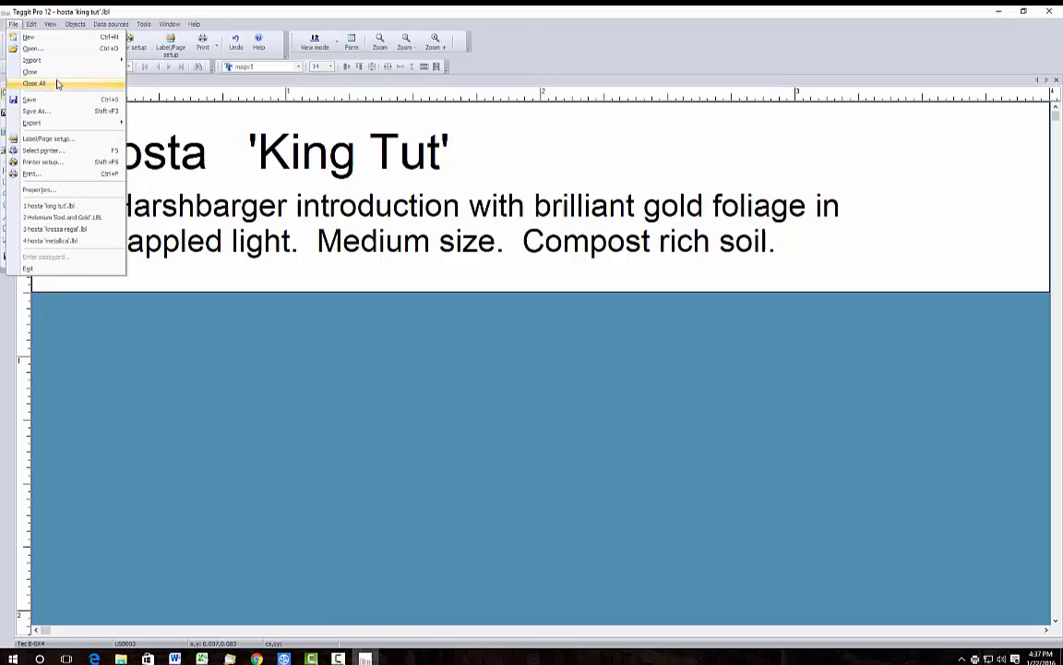
left_click(31, 72)
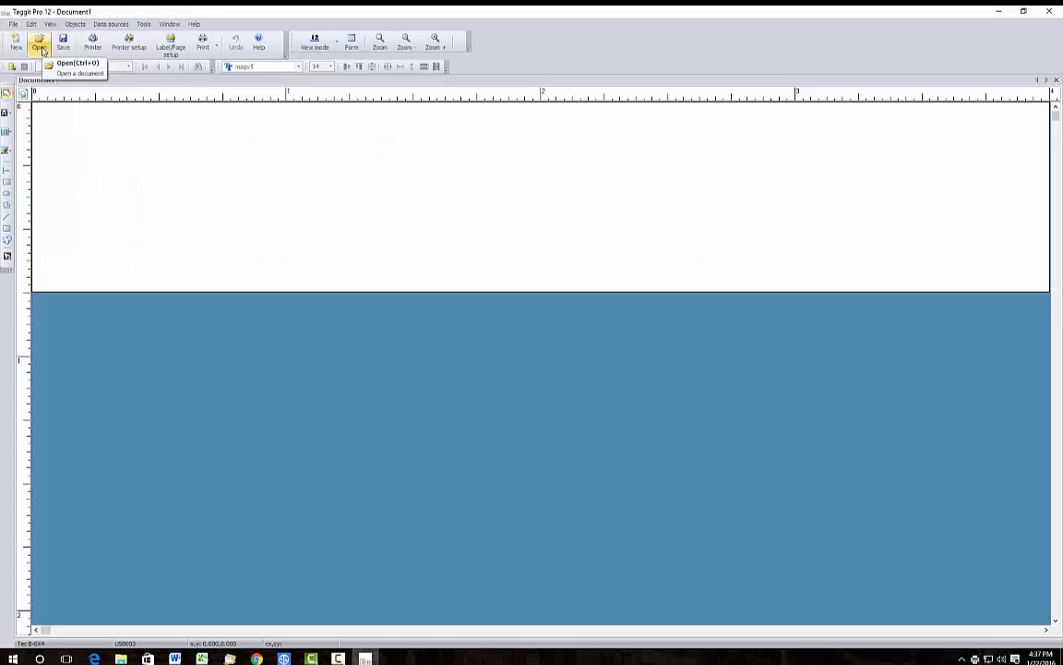
left_click(42, 46)
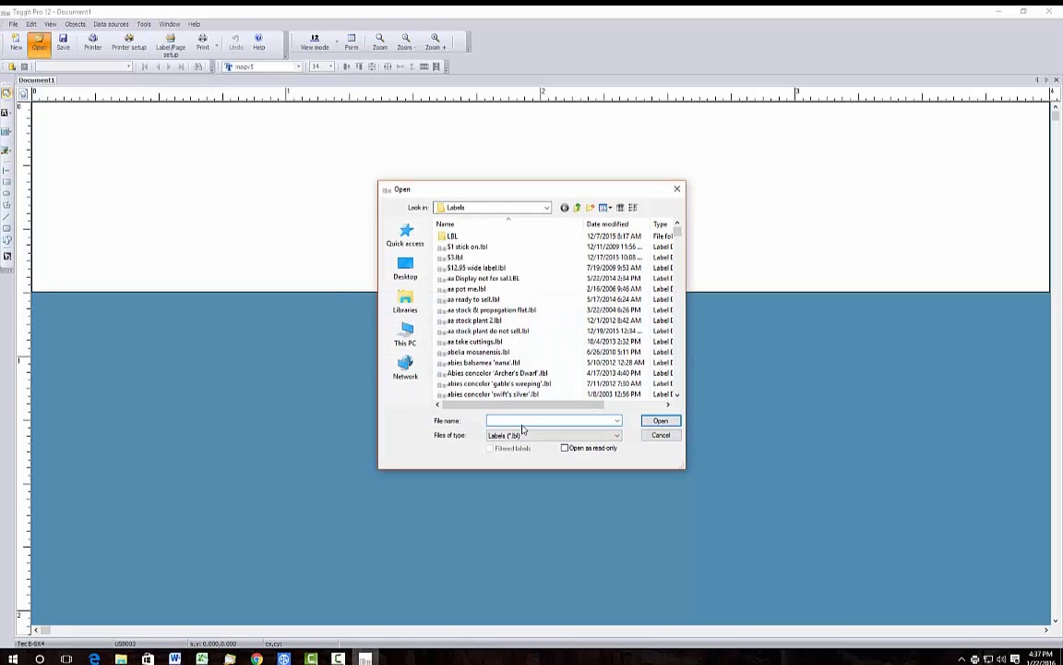
type("Hosta ")
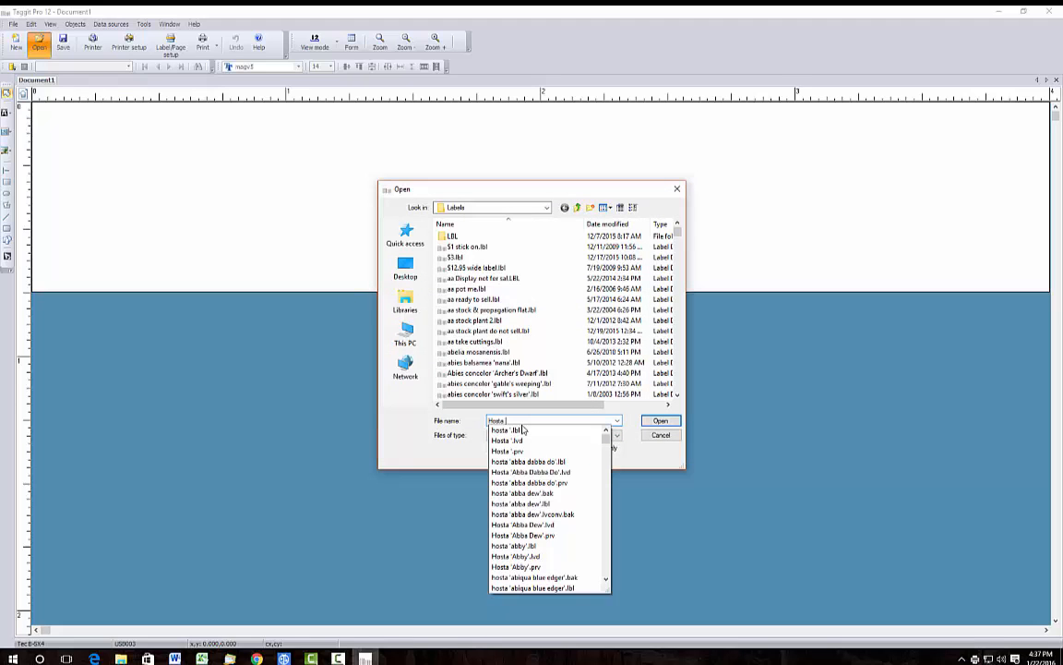
type("'Leo")
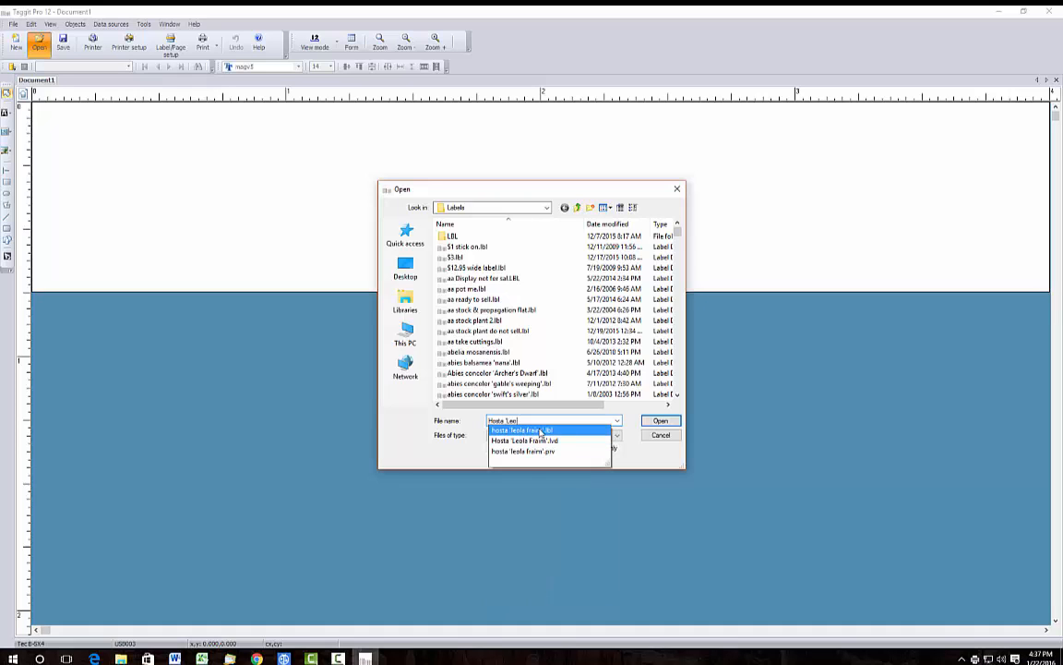
left_click(521, 430)
left_click(661, 420)
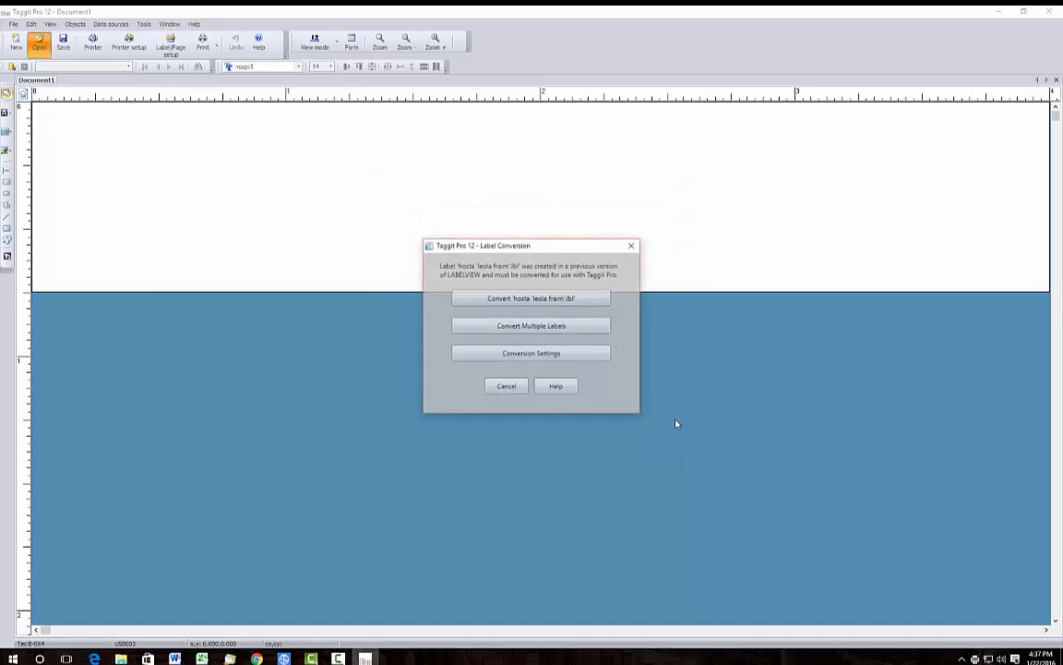
left_click(560, 299)
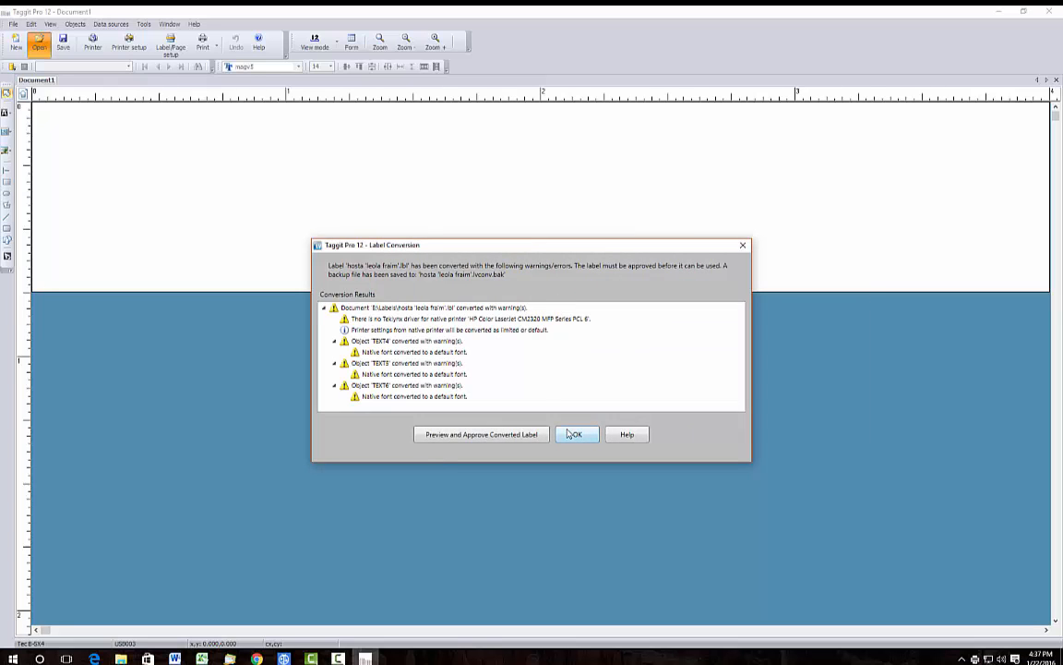
left_click(481, 433)
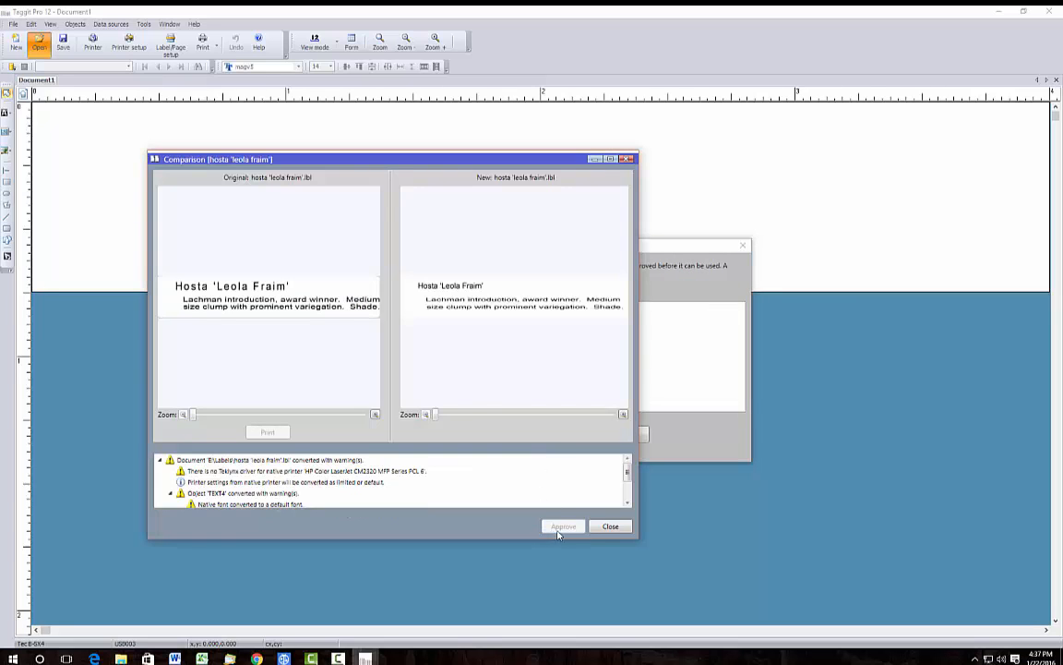
left_click(610, 526)
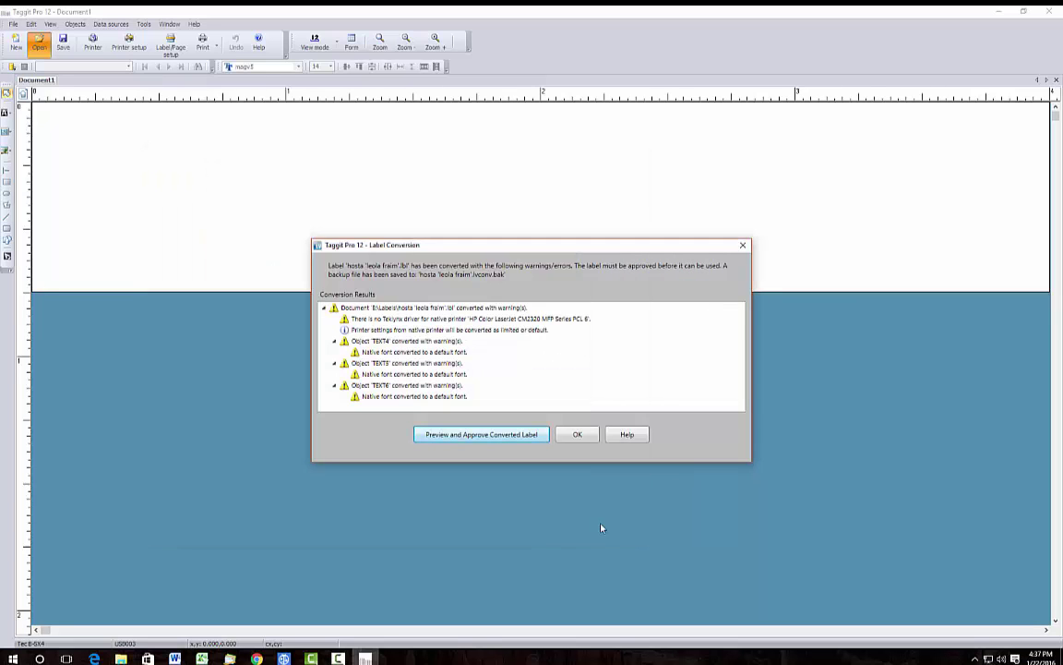
left_click(577, 434)
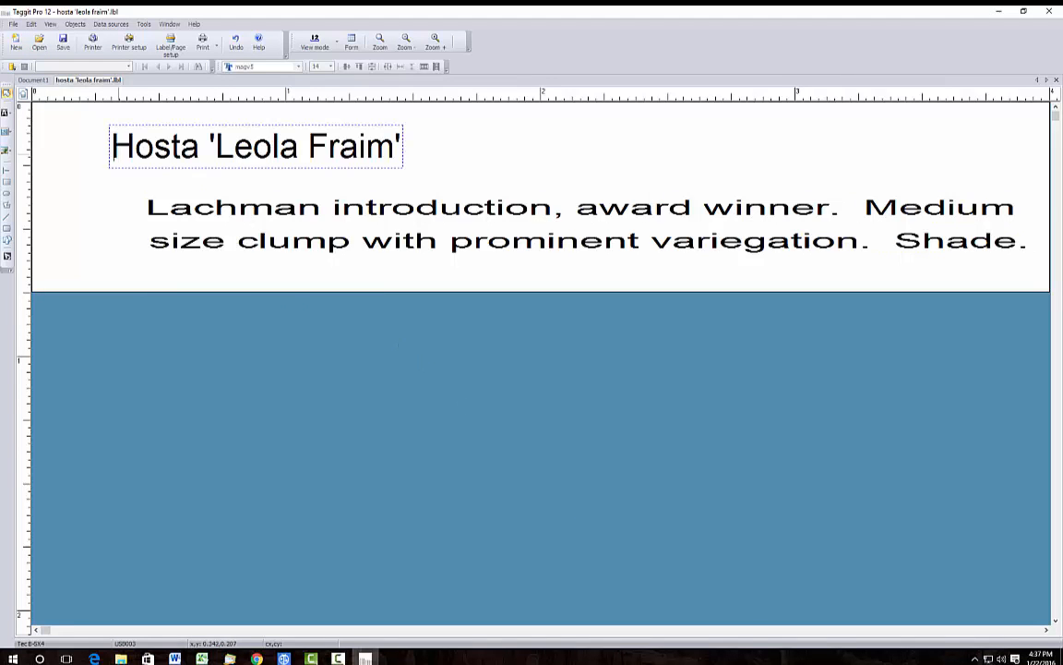
Step: Enlarge the Hosta 'Leola Fraim' title to font size 14
left_click(255, 146)
triple_click(255, 146)
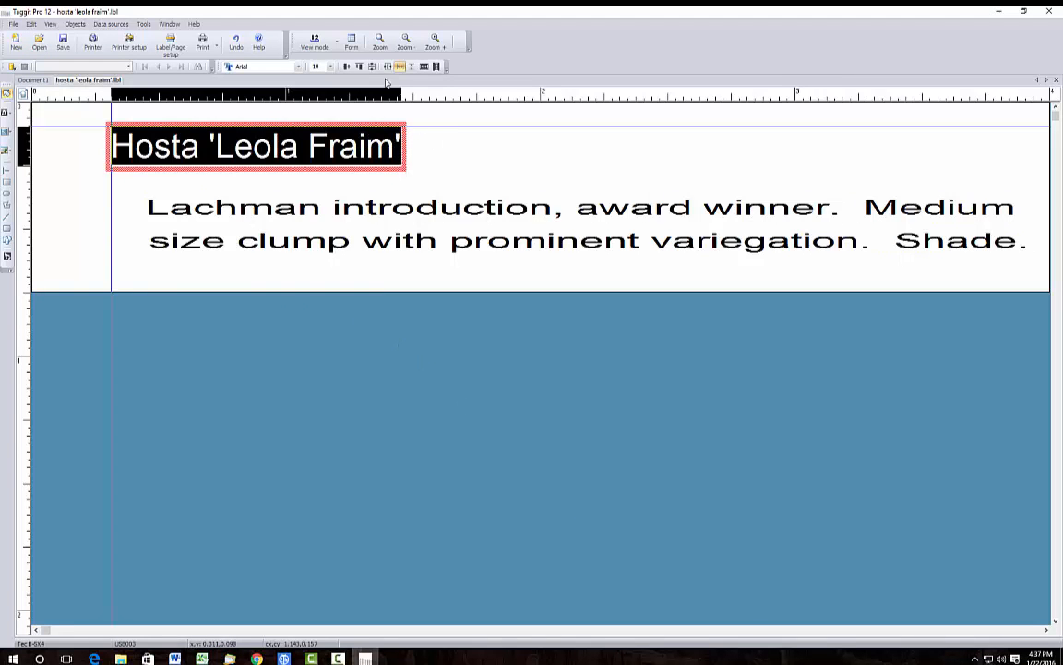
left_click(331, 66)
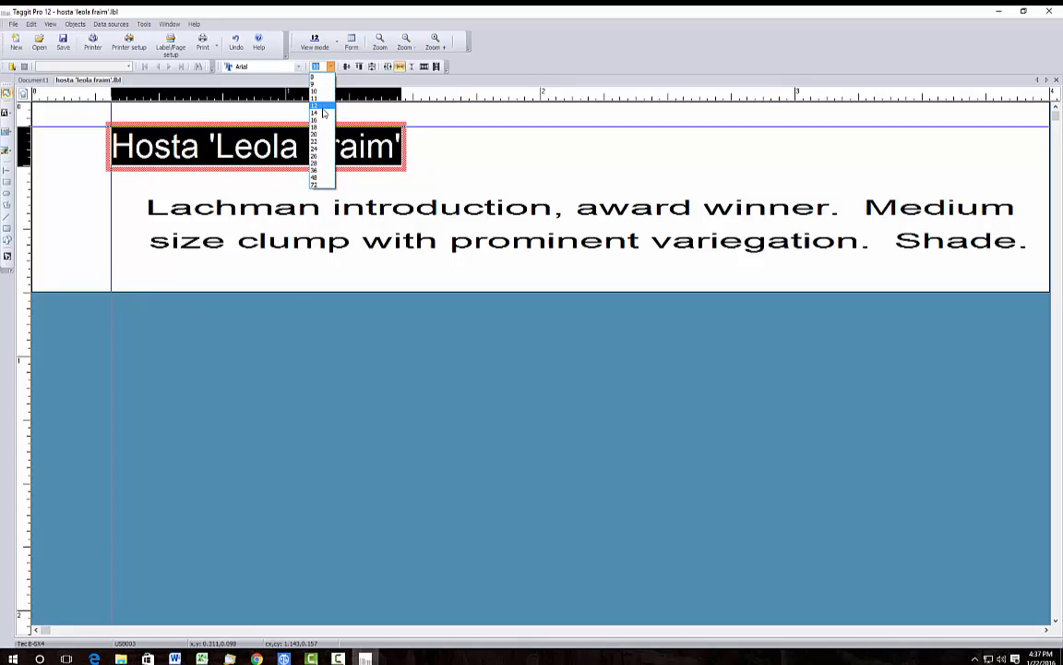
left_click(318, 109)
Step: Set both description lines to font size 9
left_click(157, 208)
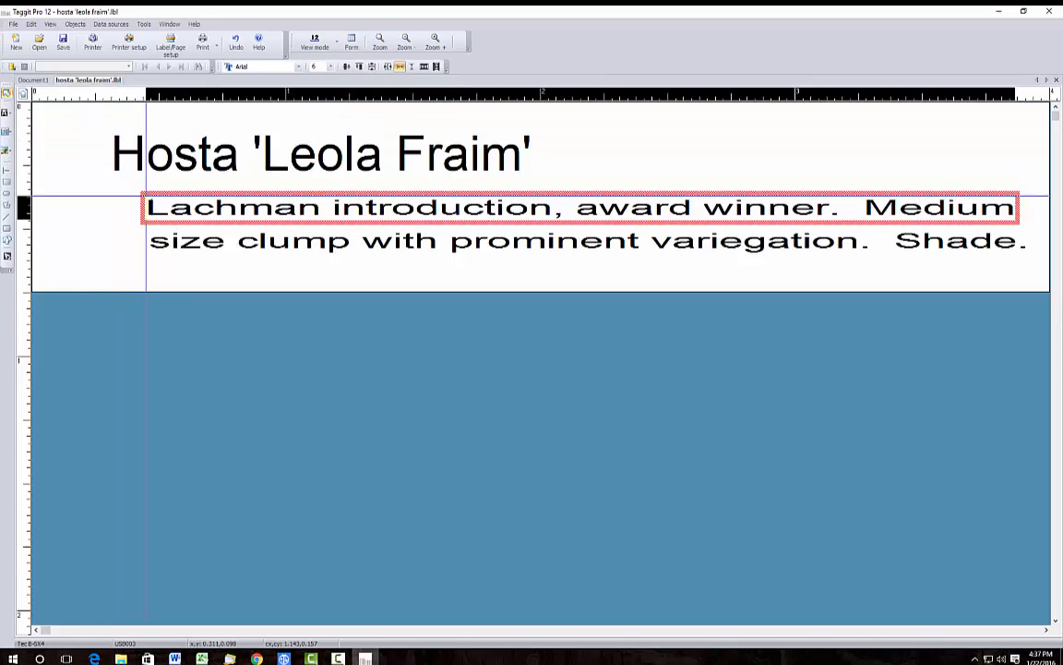
left_click_drag(149, 208, 1025, 248)
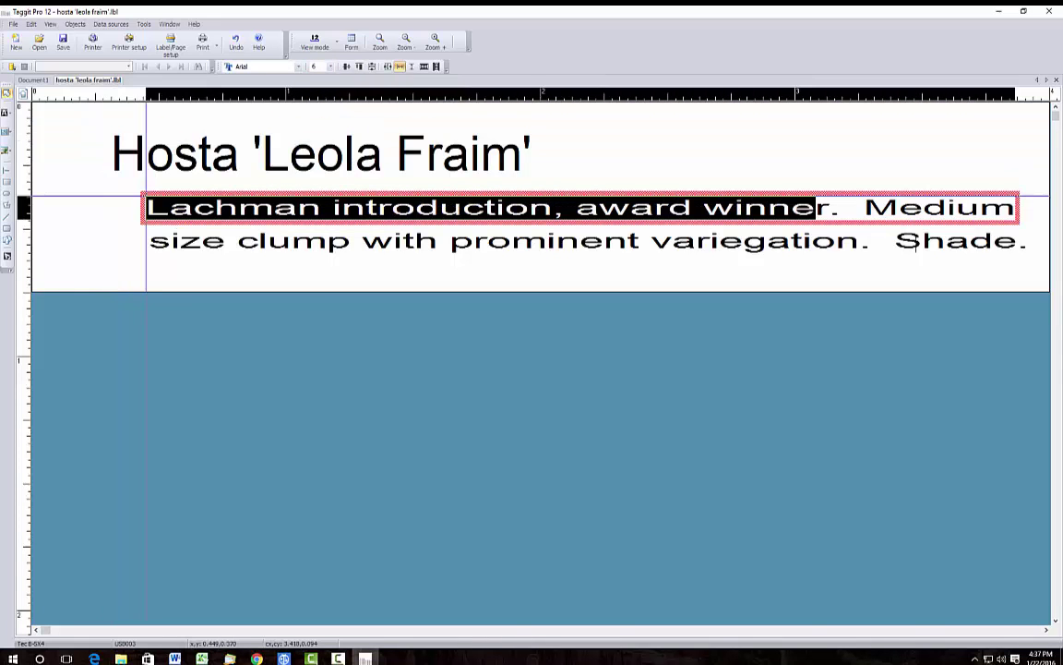
left_click(331, 67)
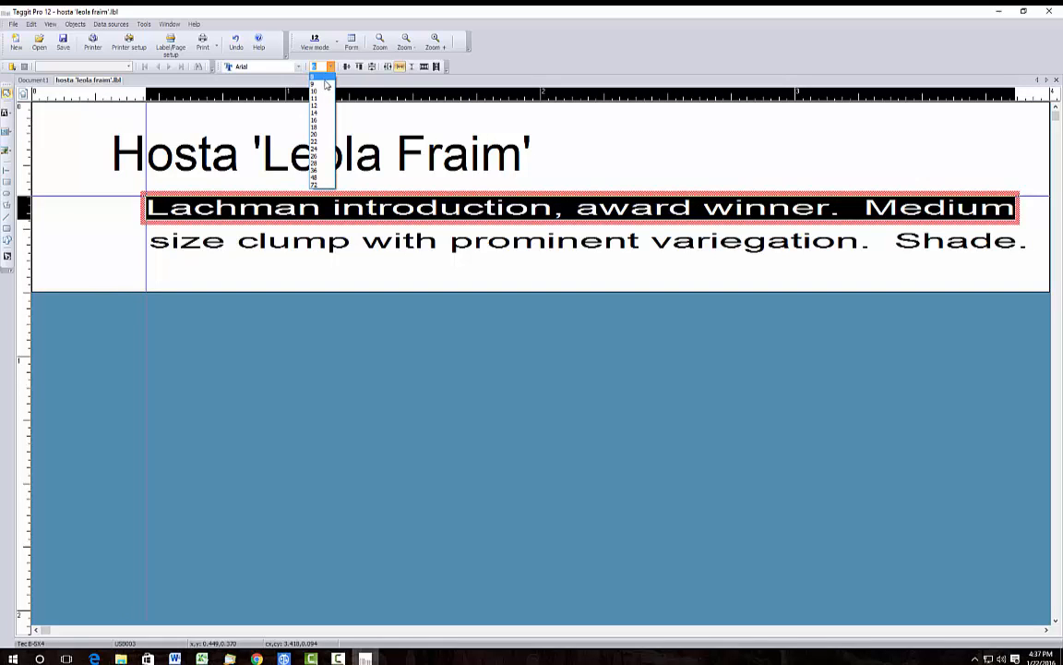
left_click(314, 84)
left_click_drag(149, 242, 1026, 247)
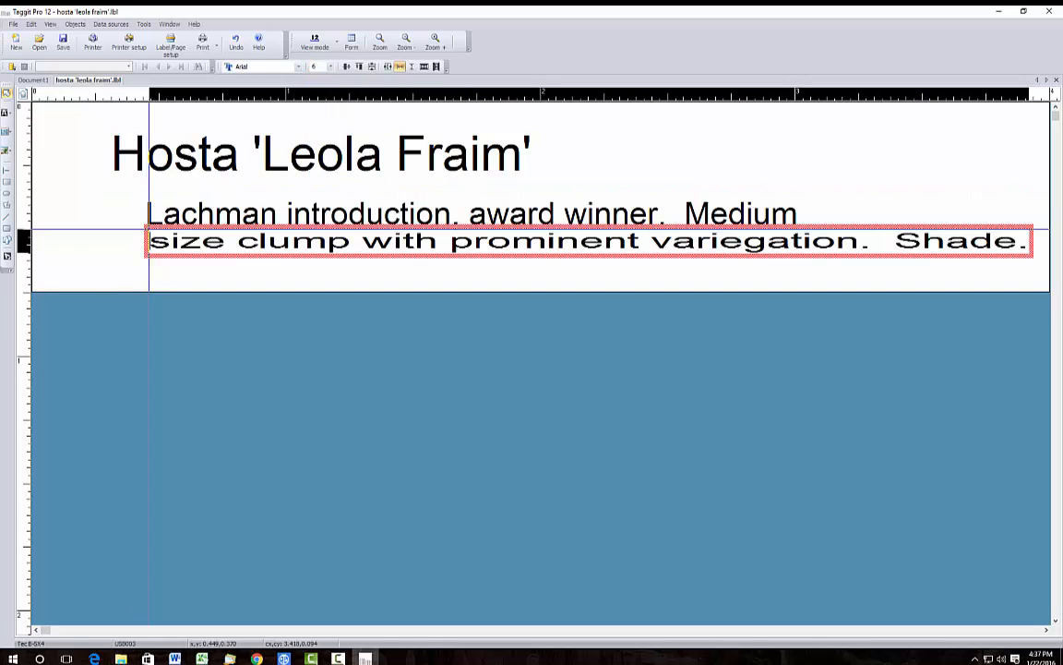
left_click(329, 67)
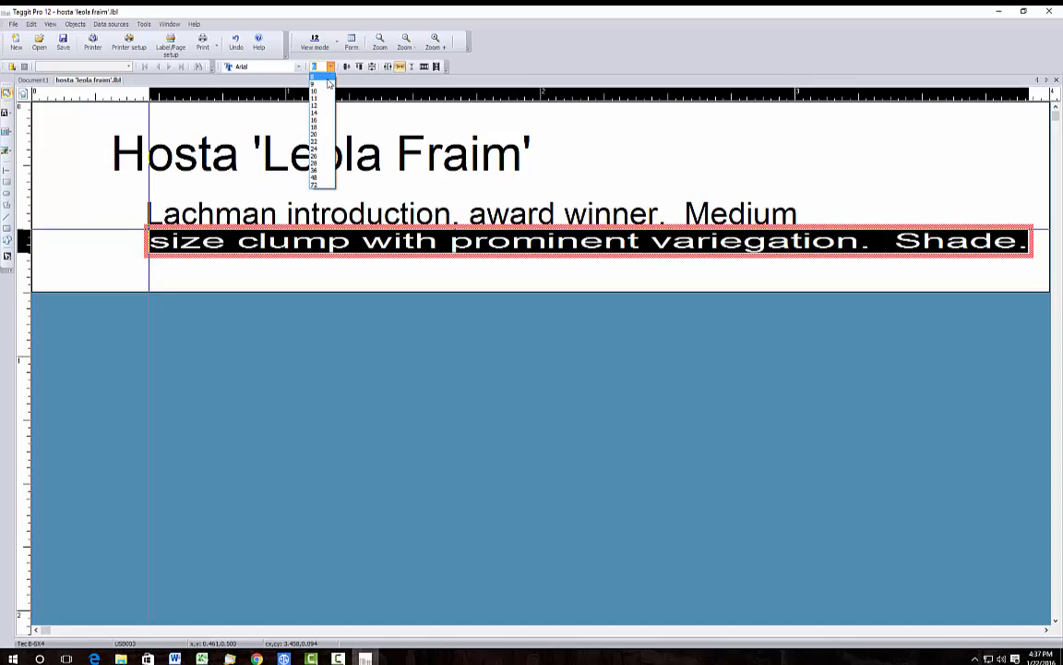
left_click(296, 83)
left_click(719, 189)
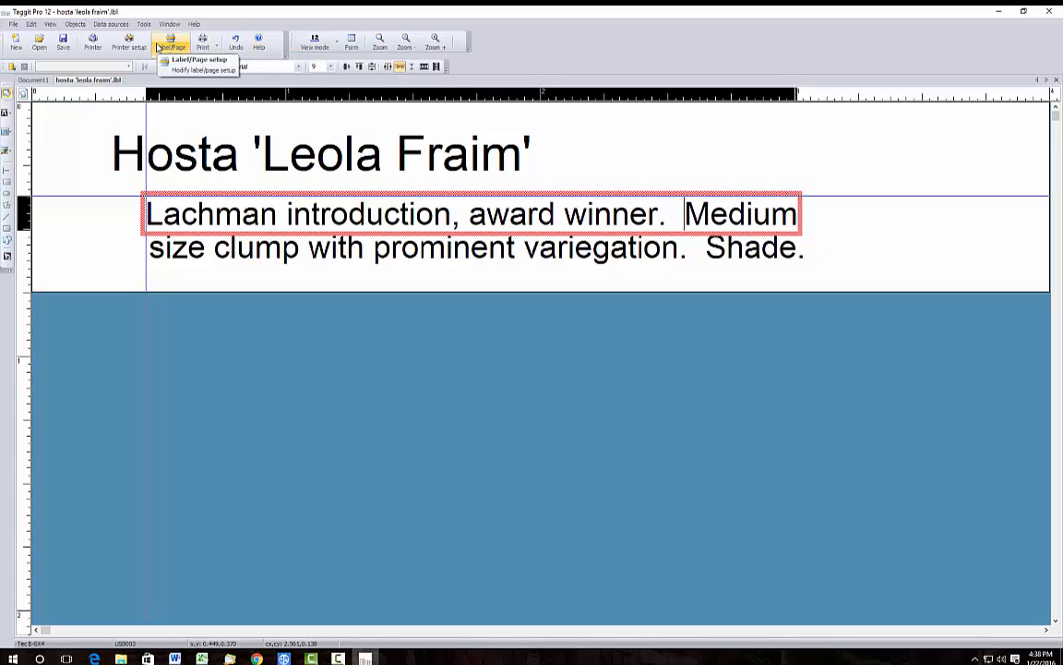
Step: Set the printer's print mode to thermal transfer in the Ribbon settings and confirm
left_click(127, 44)
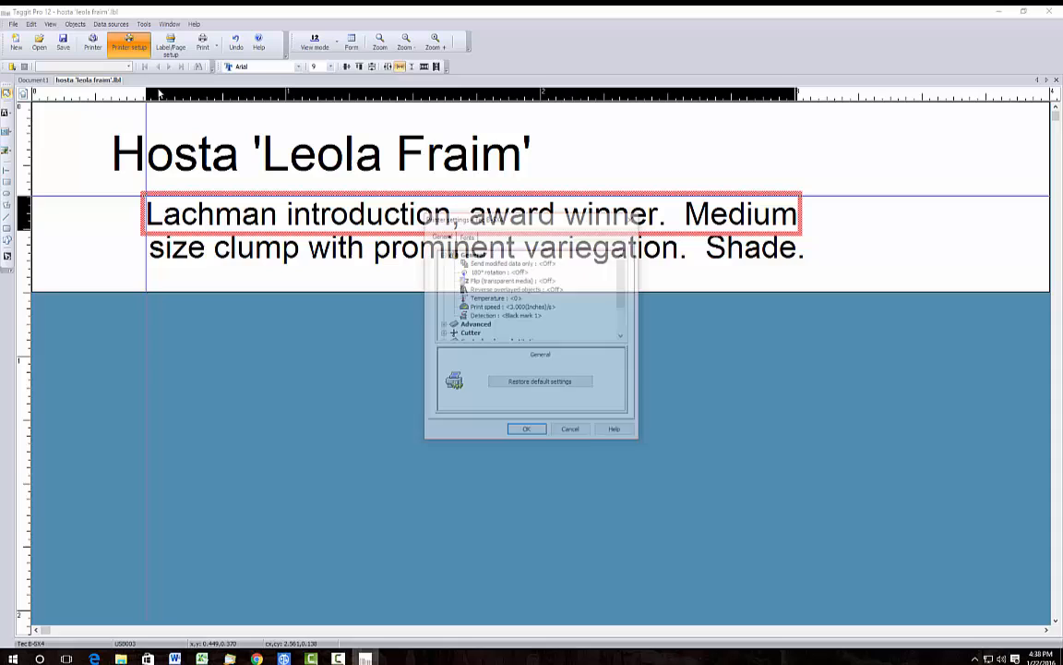
left_click(492, 297)
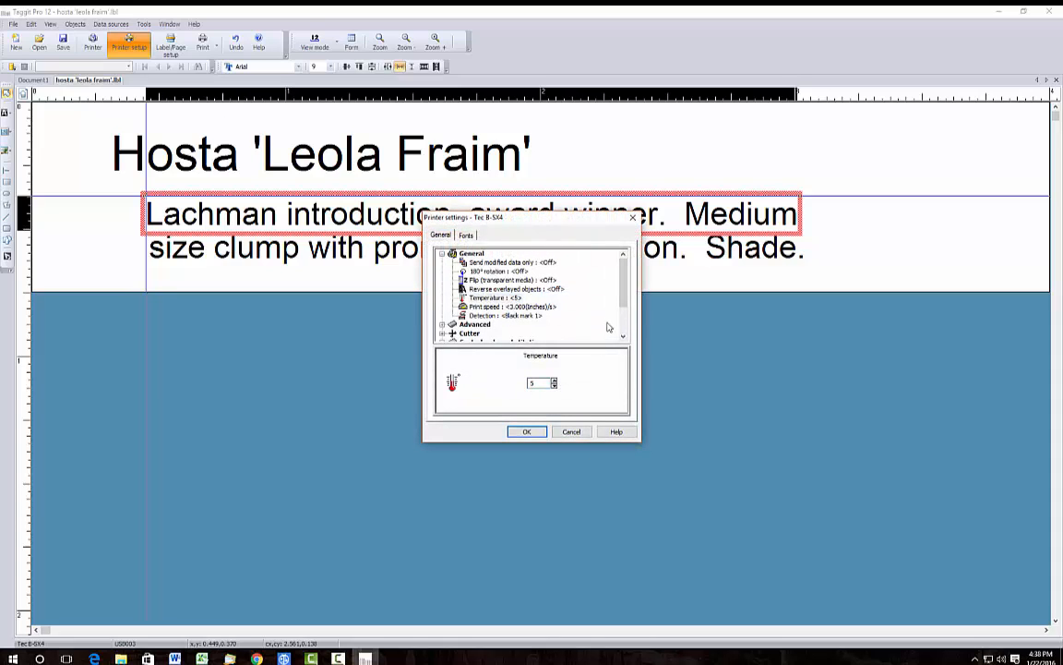
scroll(544, 290, "down", 3)
left_click(470, 289)
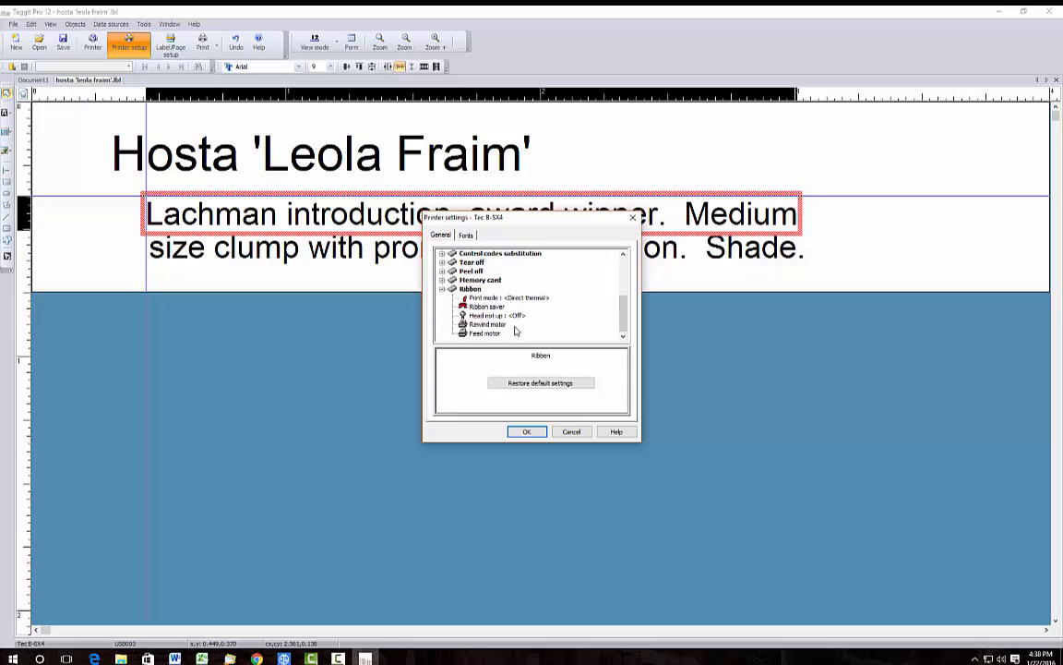
left_click(489, 297)
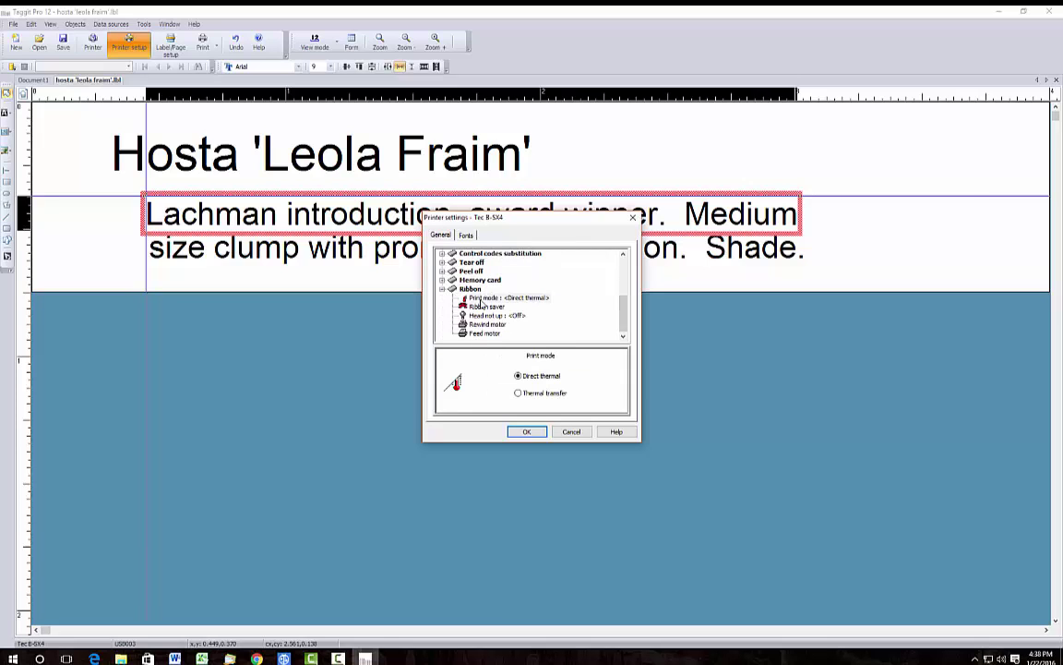
left_click(518, 393)
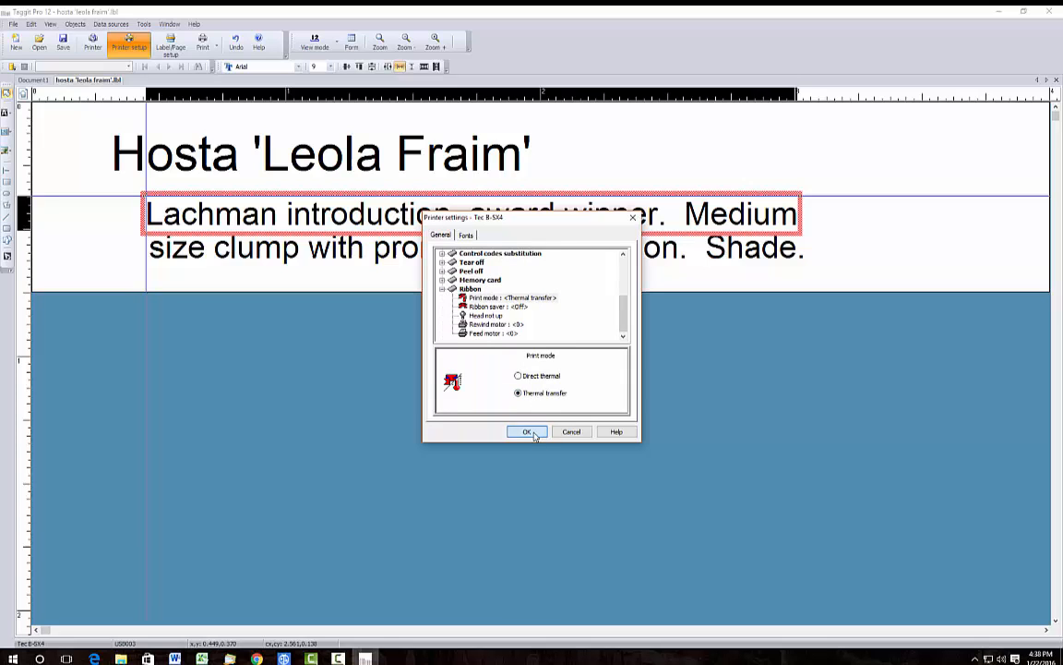
left_click(527, 431)
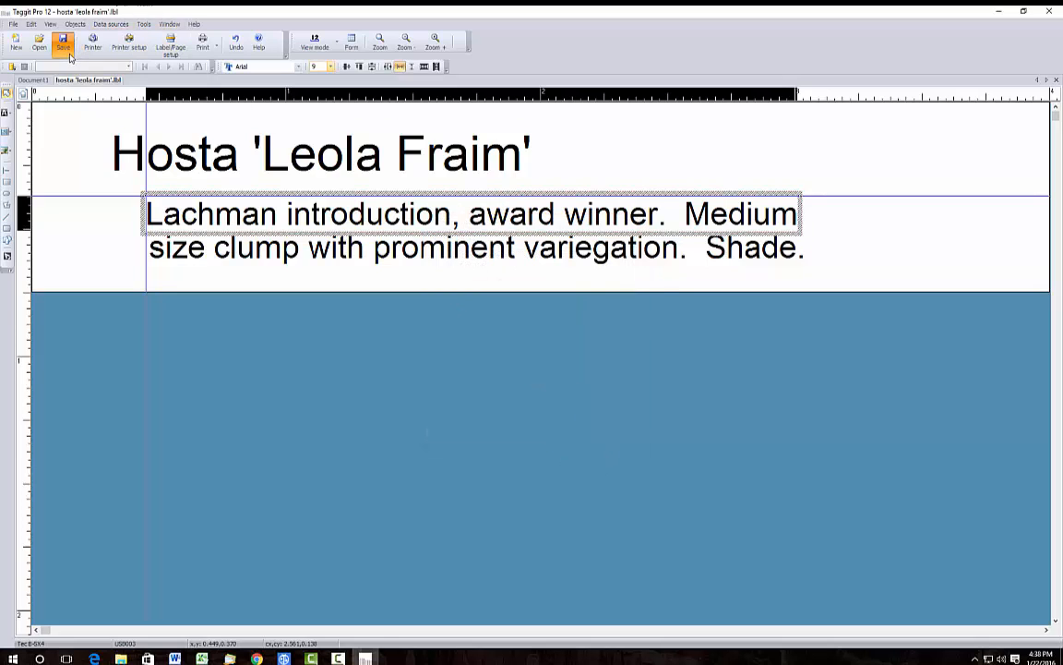
left_click(202, 47)
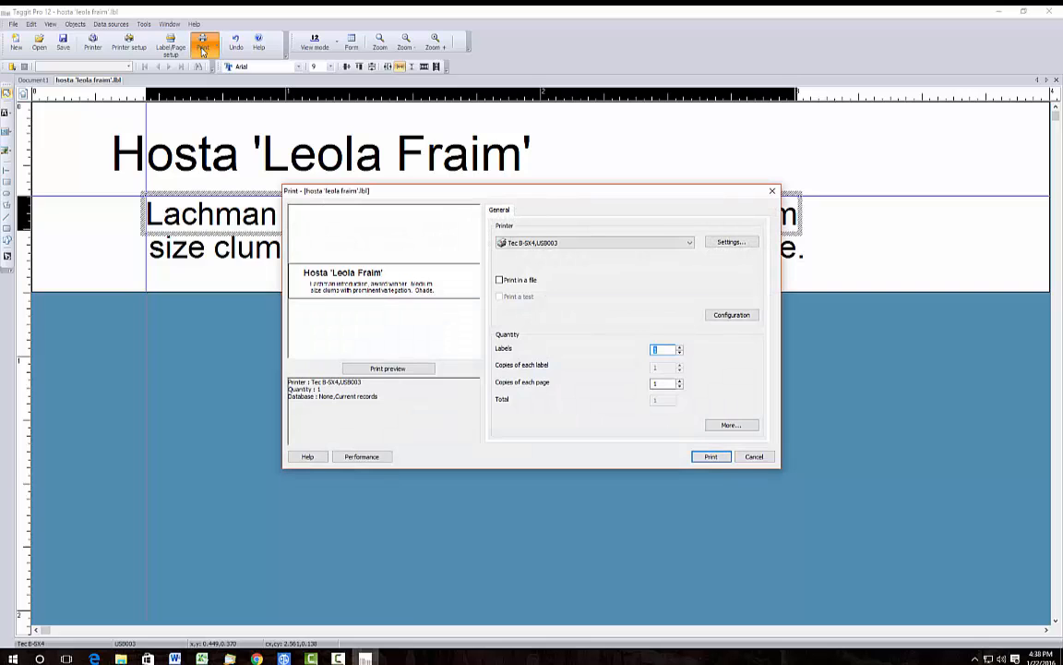
left_click(711, 456)
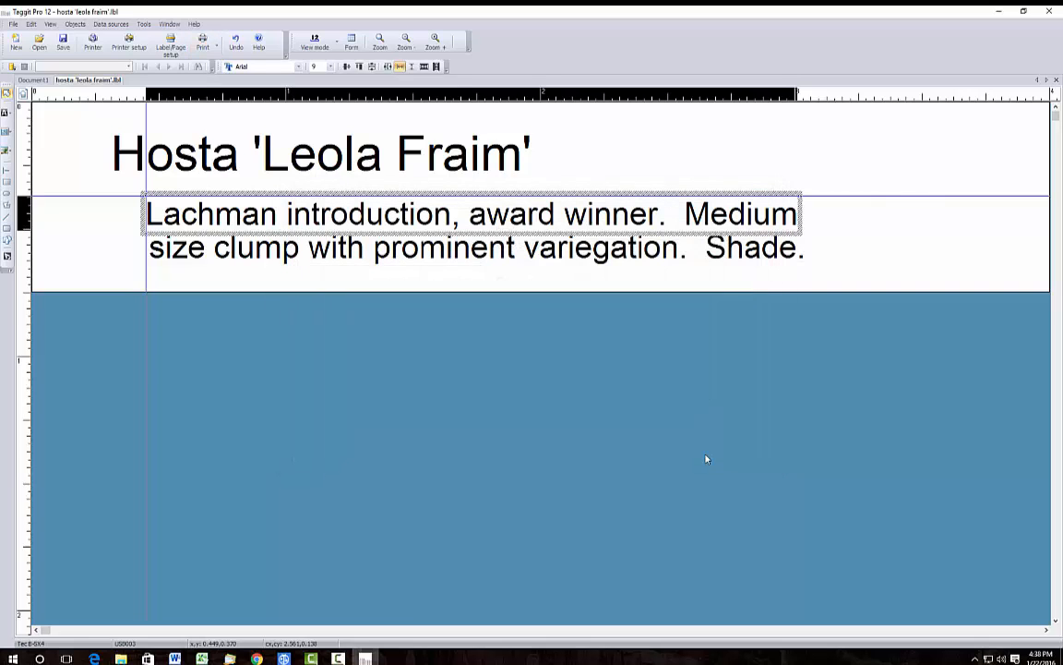
left_click(13, 24)
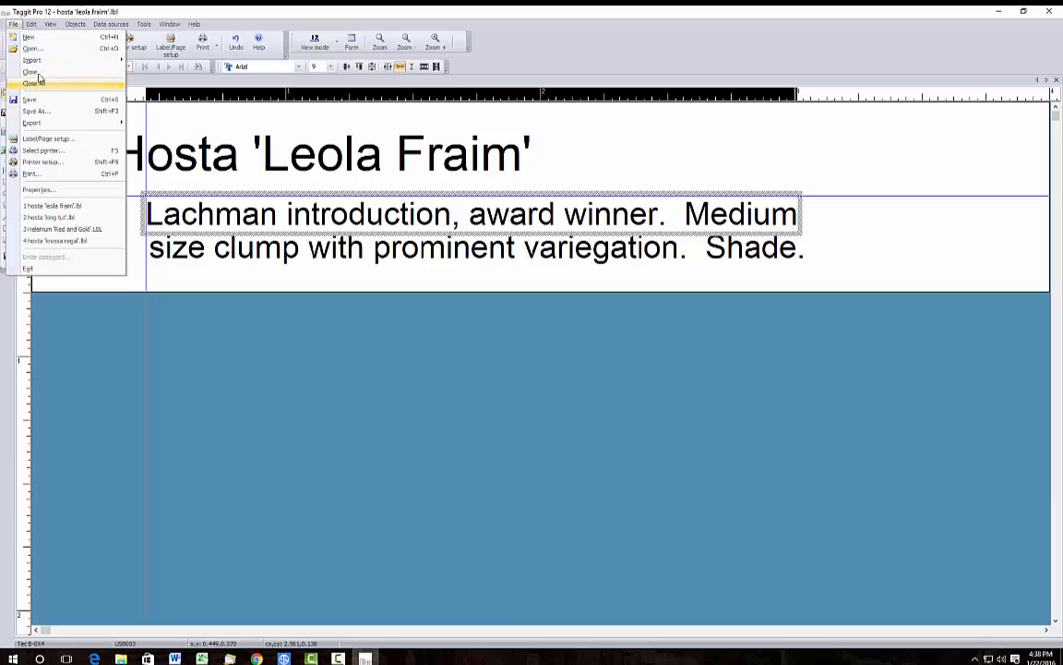
left_click(35, 71)
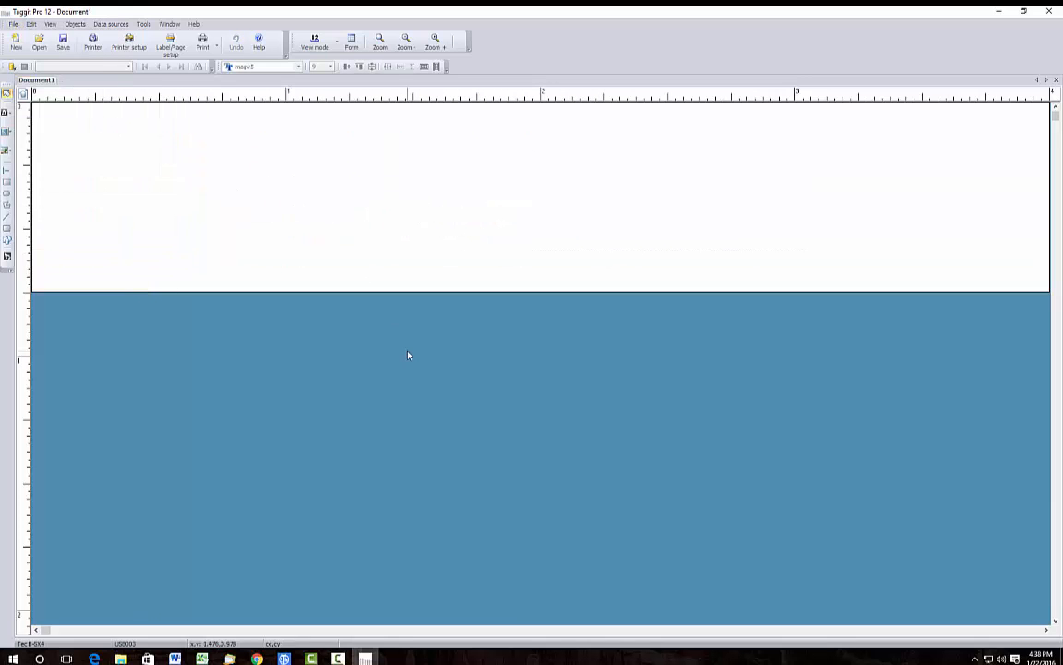